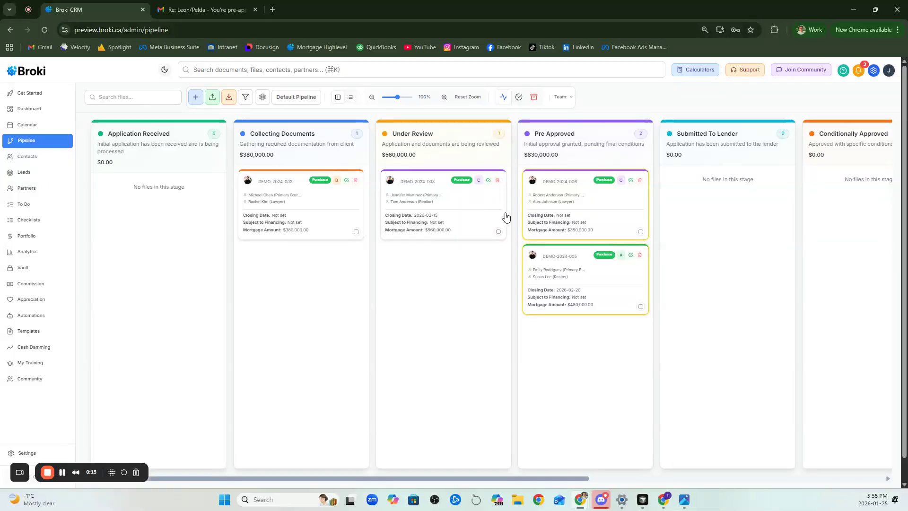
Open the scenarios of the first mortgage file in the Pre Approved stage
{"action": "left_click", "coordinate": [559, 185]}
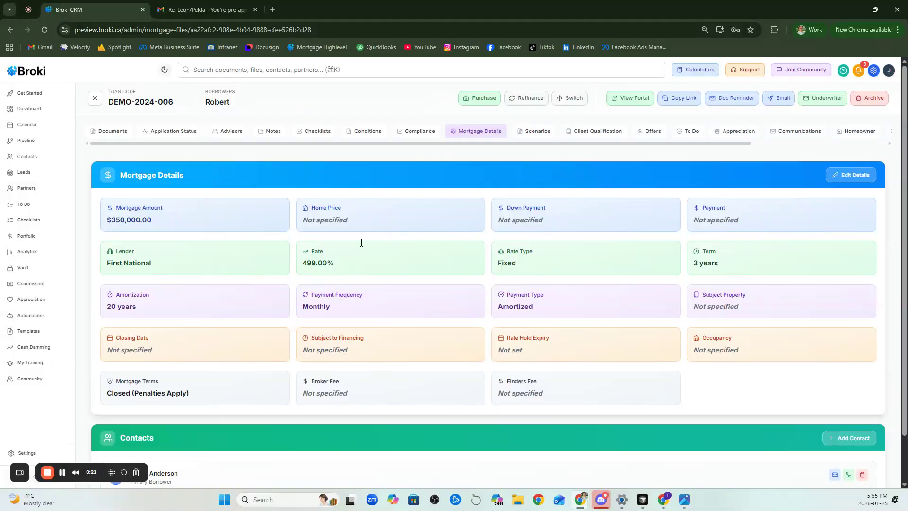
{"action": "left_click", "coordinate": [529, 137]}
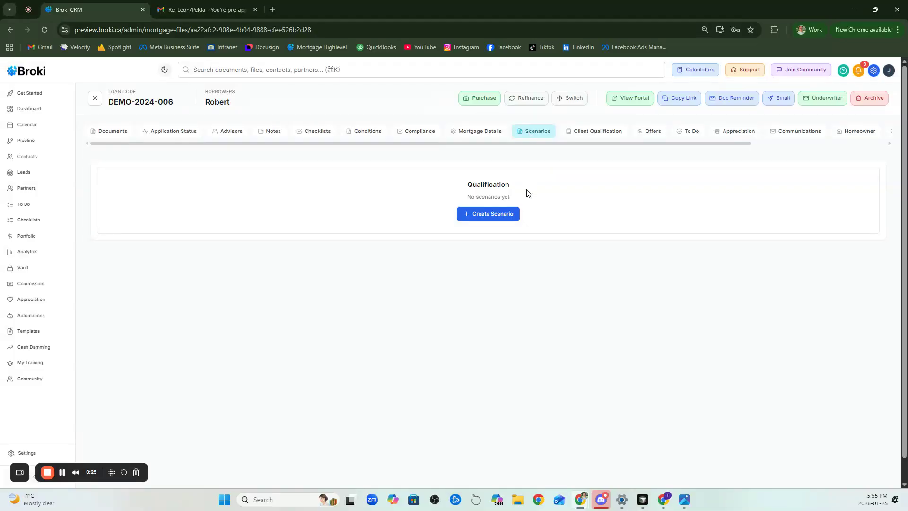
Create a scenario titled Conventional Purchase with transaction type Purchase and mortgage type Conventional
{"action": "left_click", "coordinate": [495, 219]}
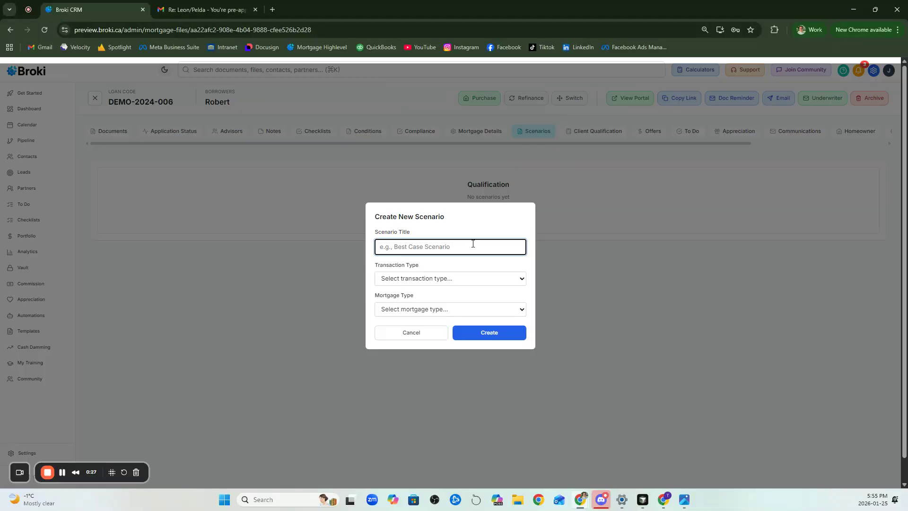
{"action": "type", "text": "O"}
{"action": "key", "text": "BackSpace"}
{"action": "type", "text": "Conventional Purchase"}
{"action": "left_click", "coordinate": [475, 279]}
{"action": "left_click", "coordinate": [475, 303]}
{"action": "left_click", "coordinate": [474, 309]}
{"action": "left_click", "coordinate": [459, 355]}
{"action": "left_click", "coordinate": [489, 335]}
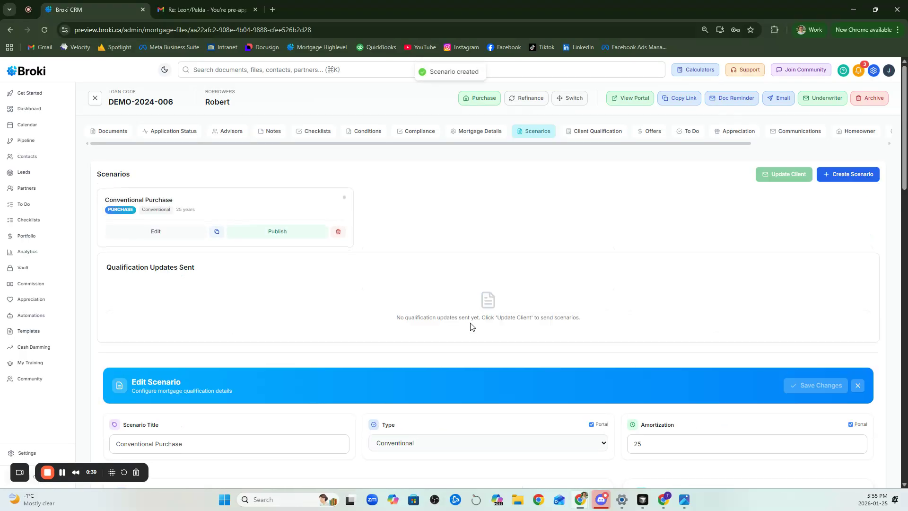
Set the scenario's amortization to 30 years
{"action": "scroll", "coordinate": [447, 310], "scroll_direction": "down", "scroll_amount": 5}
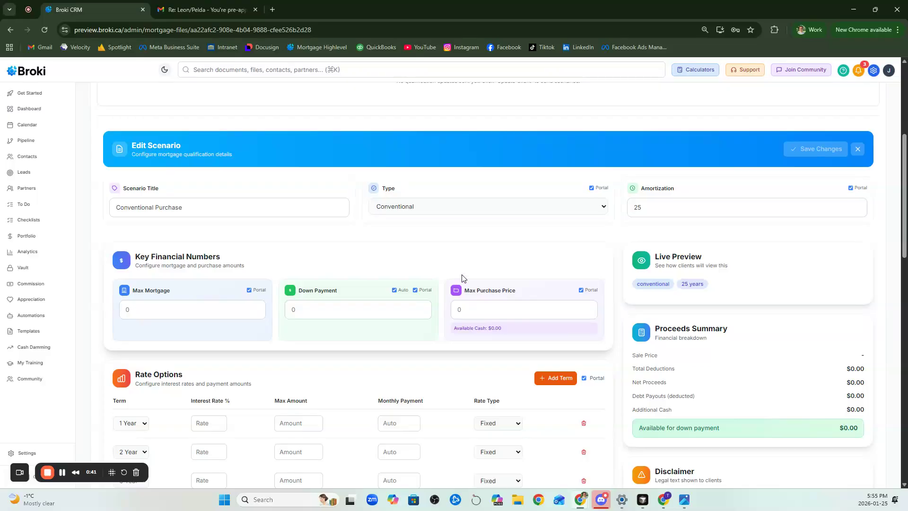
{"action": "left_click", "coordinate": [651, 209]}
{"action": "double_click", "coordinate": [650, 209]}
{"action": "type", "text": "30"}
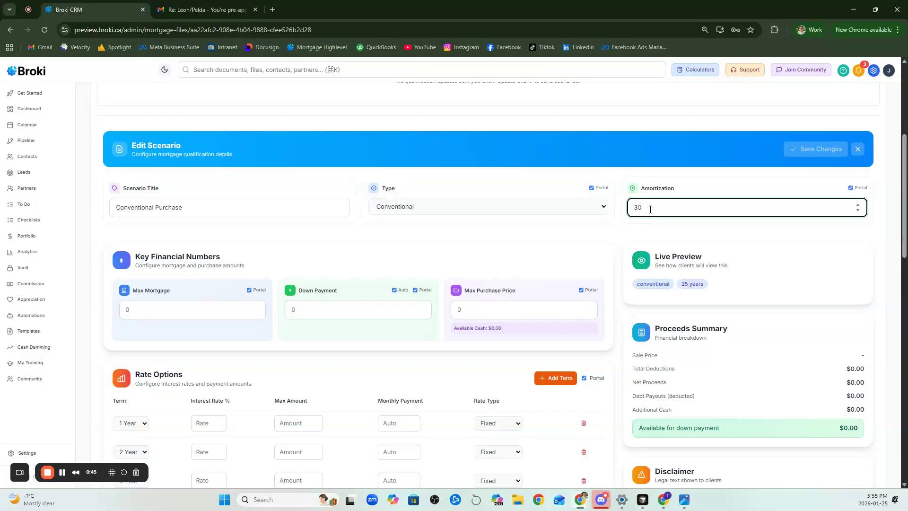
{"action": "left_click", "coordinate": [537, 238]}
Set the max purchase price to 1000000, the max mortgage to 800000 and the down payment to 200000
{"action": "left_click", "coordinate": [142, 308]}
{"action": "left_click", "coordinate": [492, 314]}
{"action": "type", "text": "1000000"}
{"action": "left_click", "coordinate": [196, 309]}
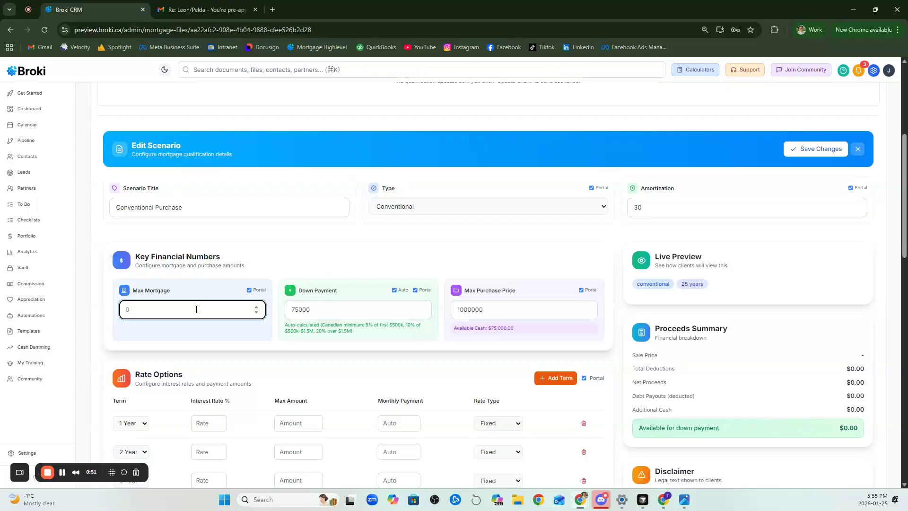
{"action": "type", "text": "800000"}
{"action": "double_click", "coordinate": [340, 312]}
{"action": "type", "text": "2"}
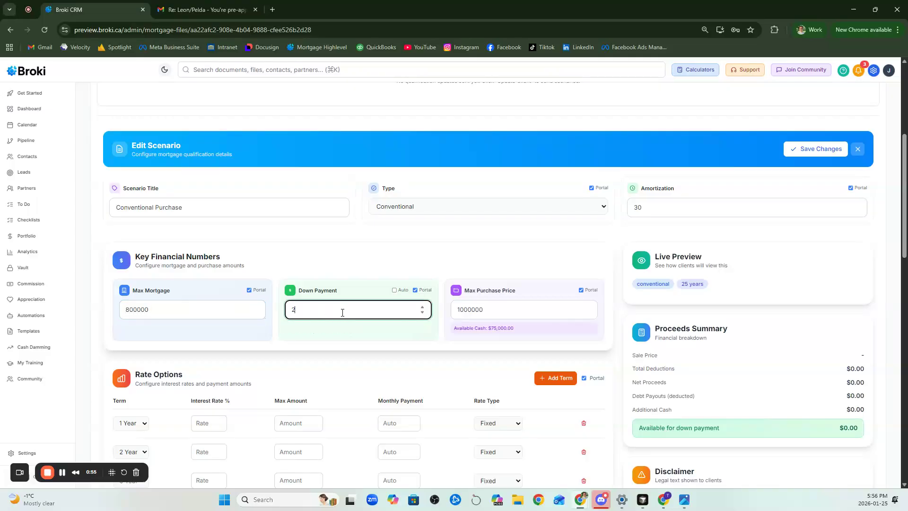
{"action": "type", "text": "00000"}
{"action": "left_click", "coordinate": [344, 287]}
Delete the 1 Year and 2 Year terms from the rate options
{"action": "scroll", "coordinate": [303, 302], "scroll_direction": "down", "scroll_amount": 2}
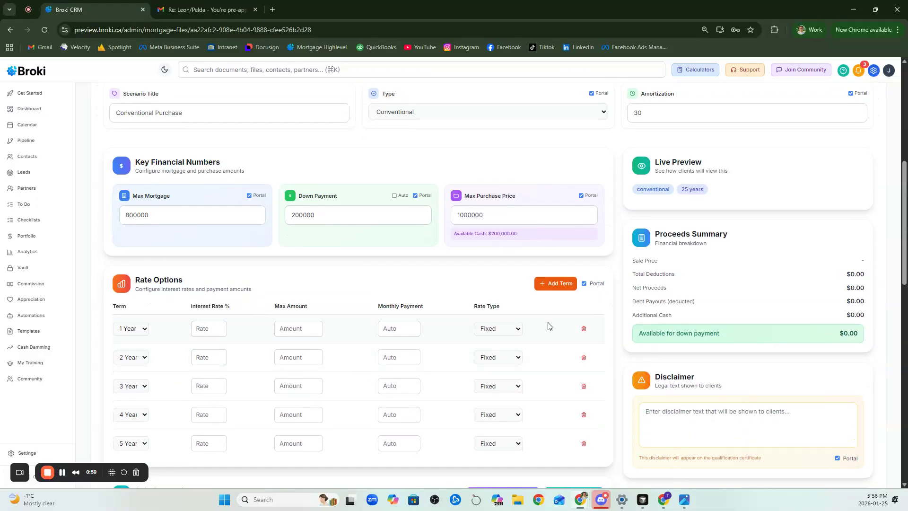
{"action": "scroll", "coordinate": [581, 329], "scroll_direction": "down", "scroll_amount": 1}
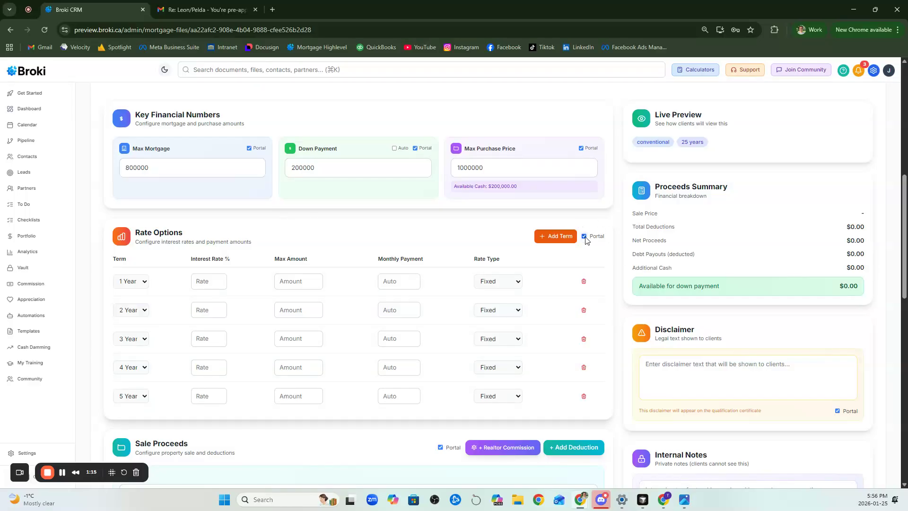
{"action": "left_click", "coordinate": [584, 283]}
{"action": "left_click", "coordinate": [585, 283]}
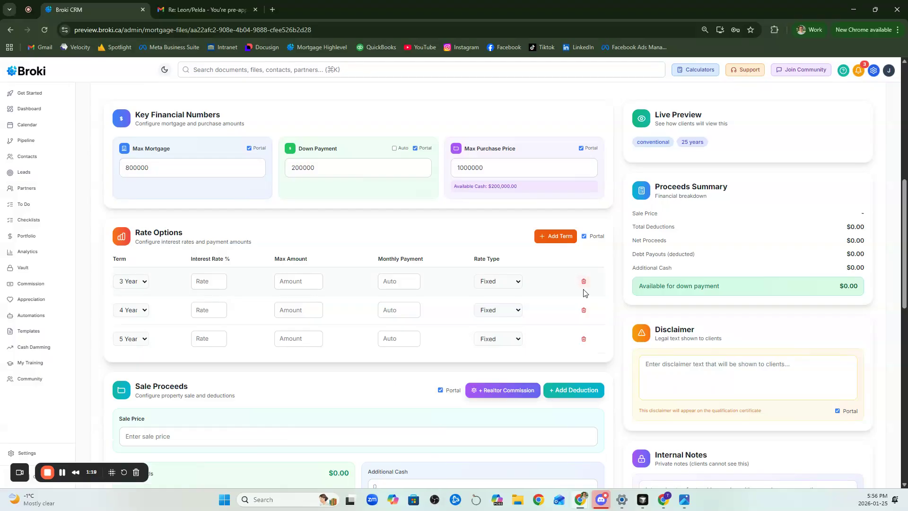
Enter interest rates of 3.99 for the 3 Year, 4.09 for the 4 Year and 4.19 for the 5 Year term
{"action": "left_click", "coordinate": [205, 283]}
{"action": "type", "text": "3.99"}
{"action": "left_click", "coordinate": [207, 310]}
{"action": "type", "text": "4.09"}
{"action": "left_click", "coordinate": [203, 340]}
{"action": "type", "text": "4.19"}
Copy the max mortgage value 800000 into the max amount of the 3, 4 and 5 Year terms
{"action": "double_click", "coordinate": [172, 165]}
{"action": "key", "text": "ctrl+c"}
{"action": "left_click", "coordinate": [297, 281]}
{"action": "key", "text": "ctrl+v"}
{"action": "left_click", "coordinate": [296, 310]}
{"action": "key", "text": "ctrl+v"}
{"action": "left_click", "coordinate": [297, 339]}
{"action": "key", "text": "ctrl+v"}
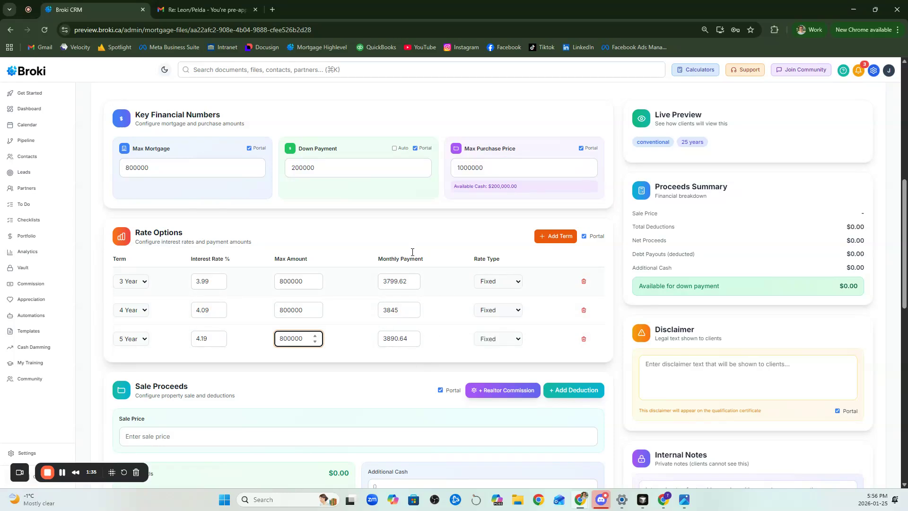
Add another rate option with an Adjustable rate type and a 5 Year term
{"action": "left_click", "coordinate": [558, 239]}
{"action": "left_click", "coordinate": [501, 368]}
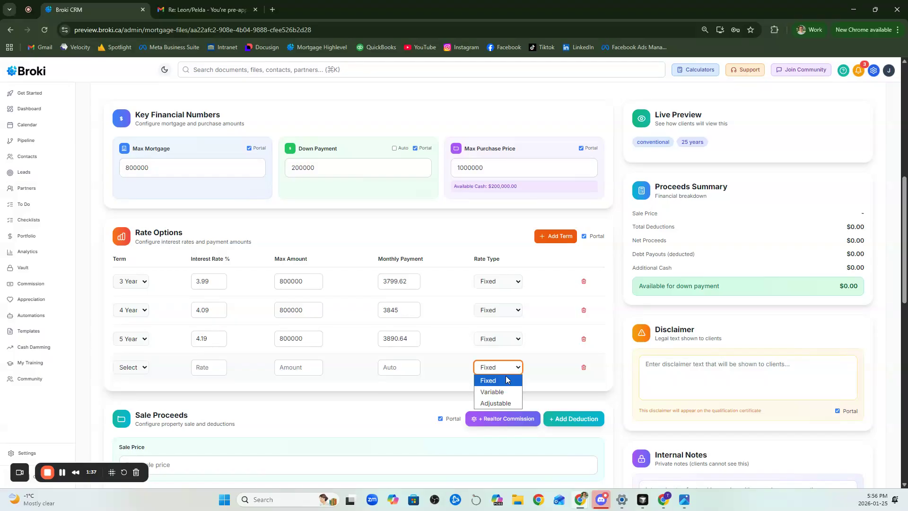
{"action": "left_click", "coordinate": [495, 403]}
{"action": "left_click", "coordinate": [130, 368]}
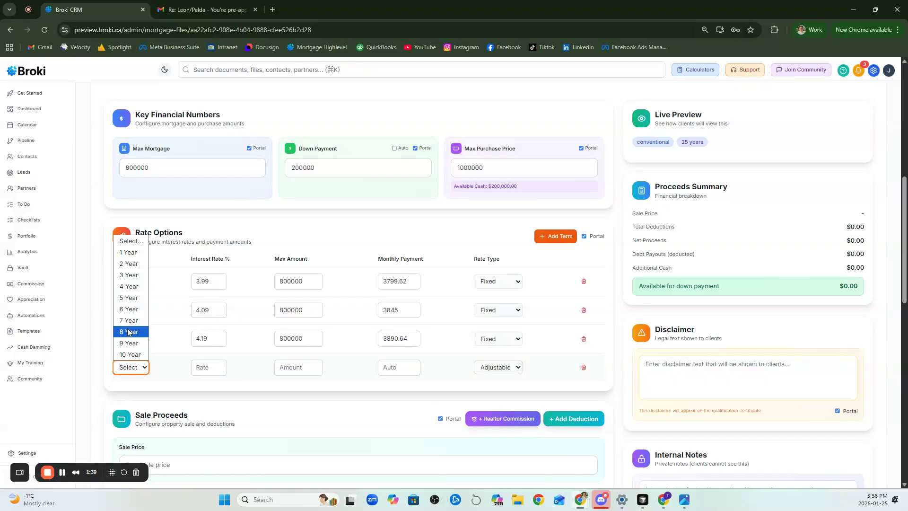
{"action": "left_click", "coordinate": [128, 297]}
Give the adjustable 5 Year term an interest rate of 3.90 and a max amount of 800000
{"action": "left_click", "coordinate": [220, 365]}
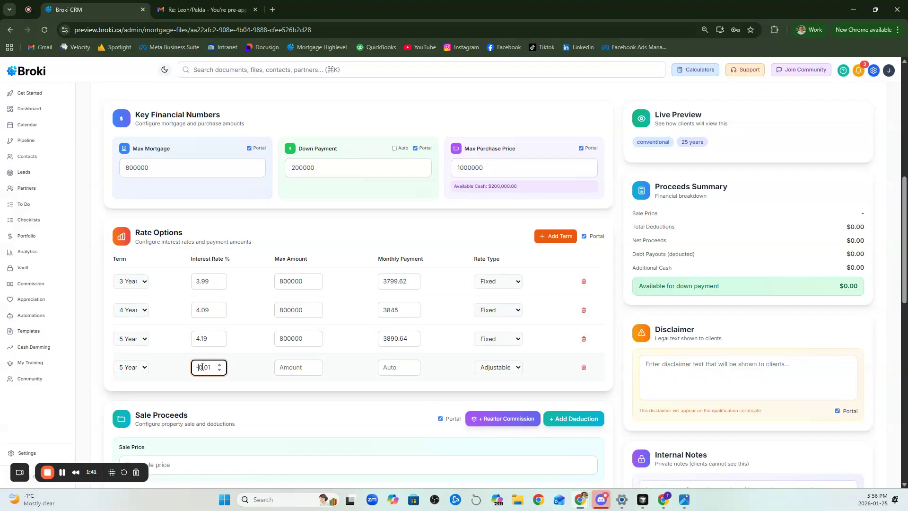
{"action": "key", "text": "ctrl+a"}
{"action": "type", "text": "3"}
{"action": "double_click", "coordinate": [293, 338]}
{"action": "key", "text": "ctrl+c"}
{"action": "left_click", "coordinate": [300, 368]}
{"action": "key", "text": "ctrl+v"}
Detach the Gmail tab from the browser window
{"action": "left_click_drag", "start_coordinate": [208, 10], "coordinate": [331, 1]}
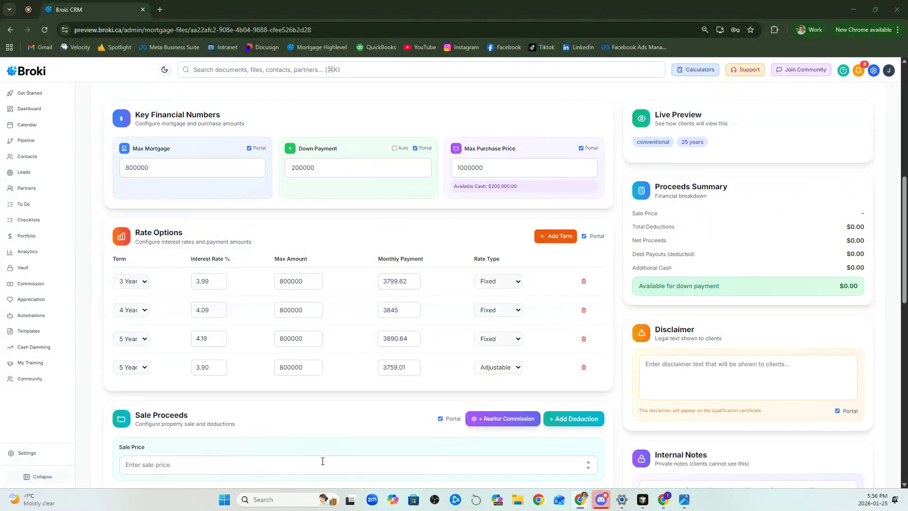
Set the sale price in the sale proceeds to 1300000 and add the standard realtor commission as a deduction
{"action": "scroll", "coordinate": [294, 345], "scroll_direction": "down", "scroll_amount": 2}
{"action": "scroll", "coordinate": [293, 327], "scroll_direction": "down", "scroll_amount": 1}
{"action": "scroll", "coordinate": [451, 301], "scroll_direction": "down", "scroll_amount": 1}
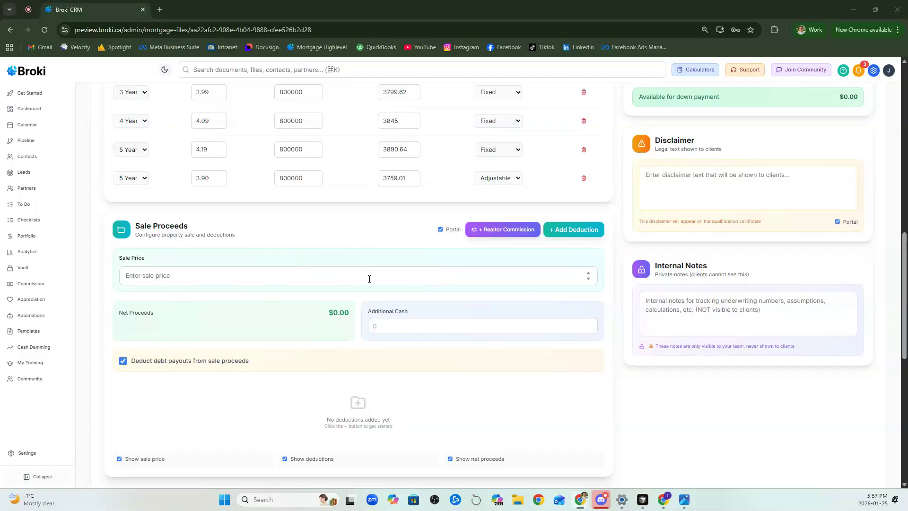
{"action": "left_click", "coordinate": [440, 229]}
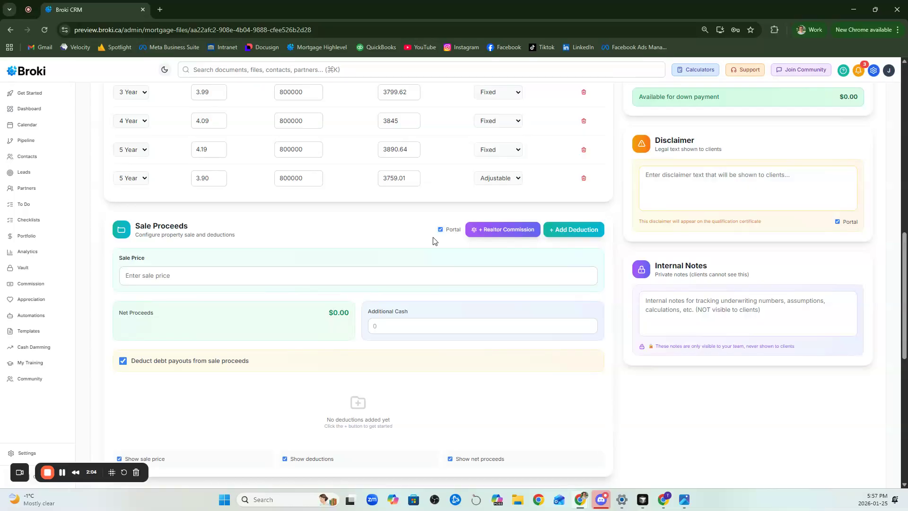
{"action": "left_click", "coordinate": [404, 279]}
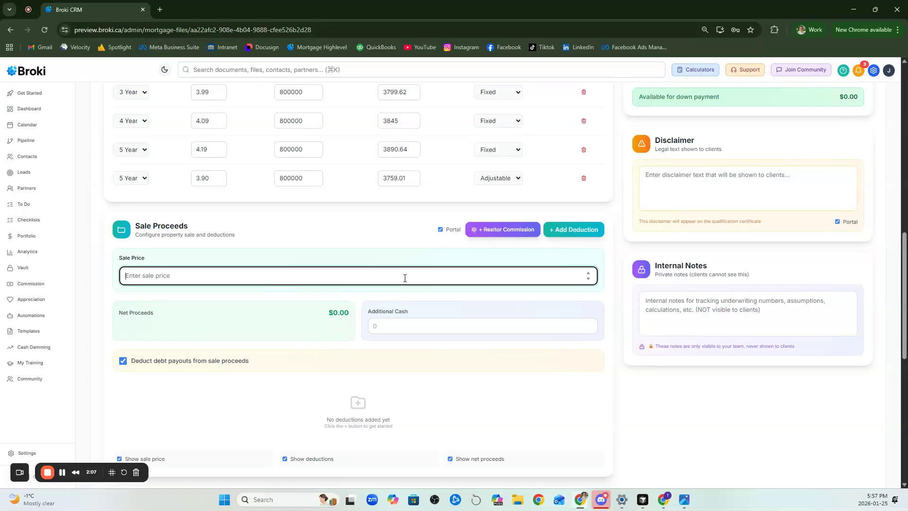
{"action": "type", "text": "1300000"}
{"action": "left_click", "coordinate": [496, 258]}
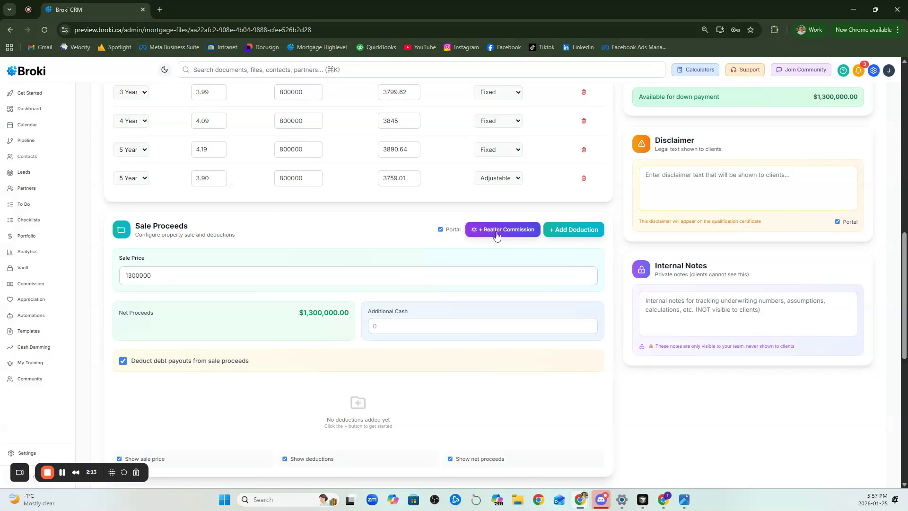
{"action": "left_click", "coordinate": [496, 232]}
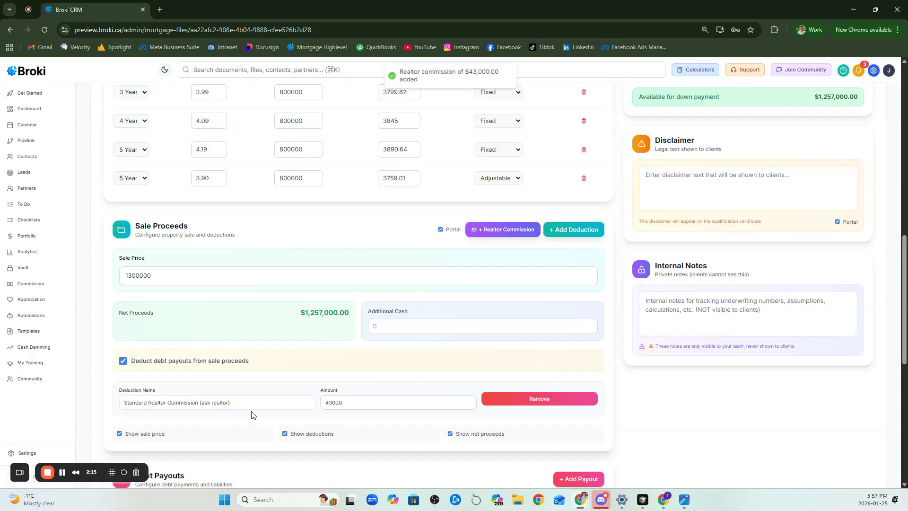
Add a sale proceeds deduction named Mortgage with an amount of 600000
{"action": "scroll", "coordinate": [257, 409], "scroll_direction": "down", "scroll_amount": 2}
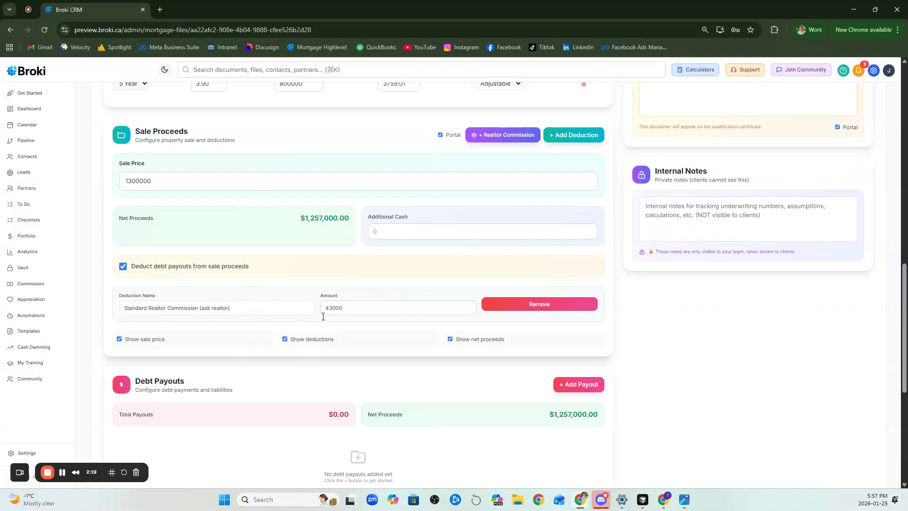
{"action": "left_click", "coordinate": [570, 135]}
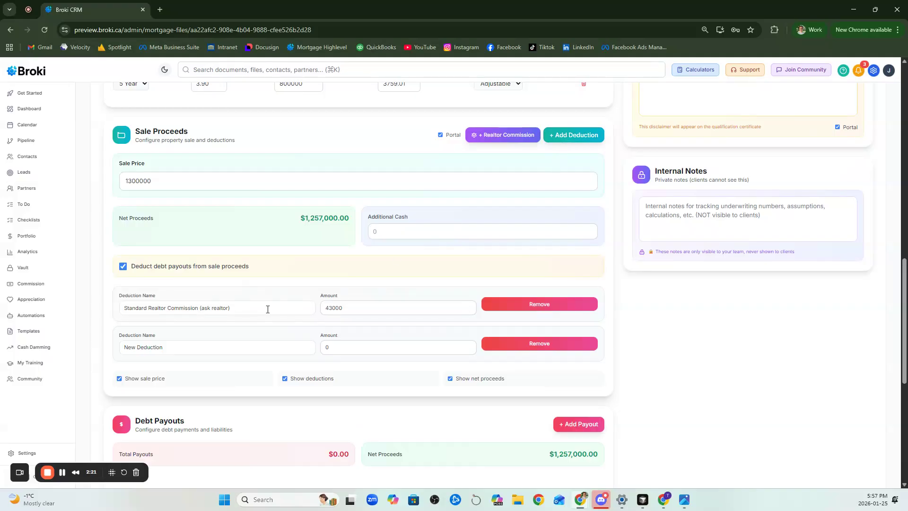
{"action": "triple_click", "coordinate": [222, 346]}
{"action": "type", "text": "Mortg"}
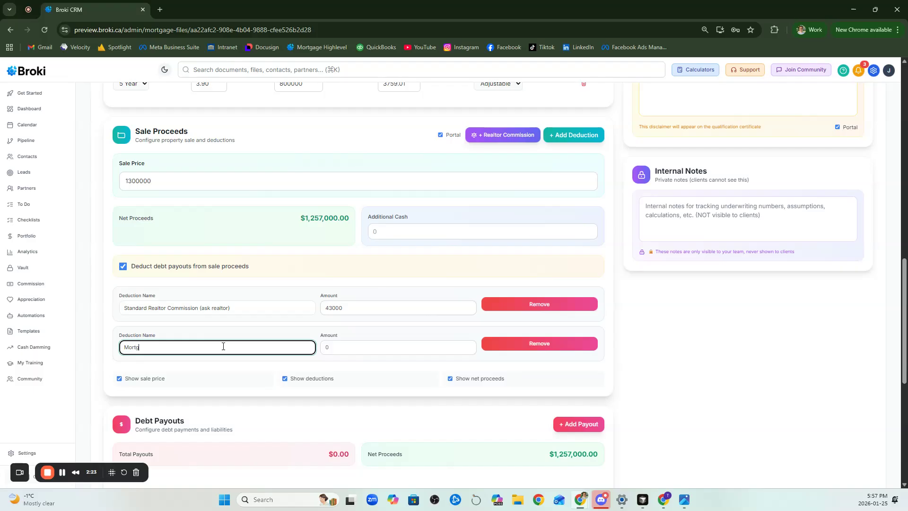
{"action": "left_click", "coordinate": [352, 348]}
{"action": "type", "text": "50"}
{"action": "key", "text": "BackSpace"}
{"action": "key", "text": "BackSpace"}
{"action": "type", "text": "6000"}
{"action": "key", "text": "BackSpace"}
{"action": "key", "text": "BackSpace"}
{"action": "key", "text": "BackSpace"}
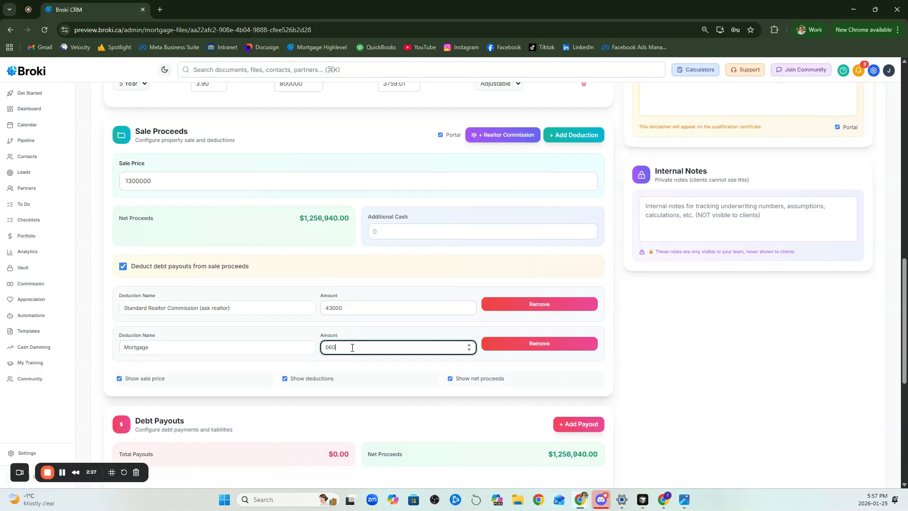
{"action": "key", "text": "ctrl+a"}
{"action": "type", "text": "600000"}
Add a sale proceeds deduction named HELOC with an amount of 45000
{"action": "left_click", "coordinate": [586, 136]}
{"action": "triple_click", "coordinate": [222, 382]}
{"action": "type", "text": "HELOC"}
{"action": "left_click", "coordinate": [334, 385]}
{"action": "key", "text": "ctrl+a"}
{"action": "type", "text": "45000"}
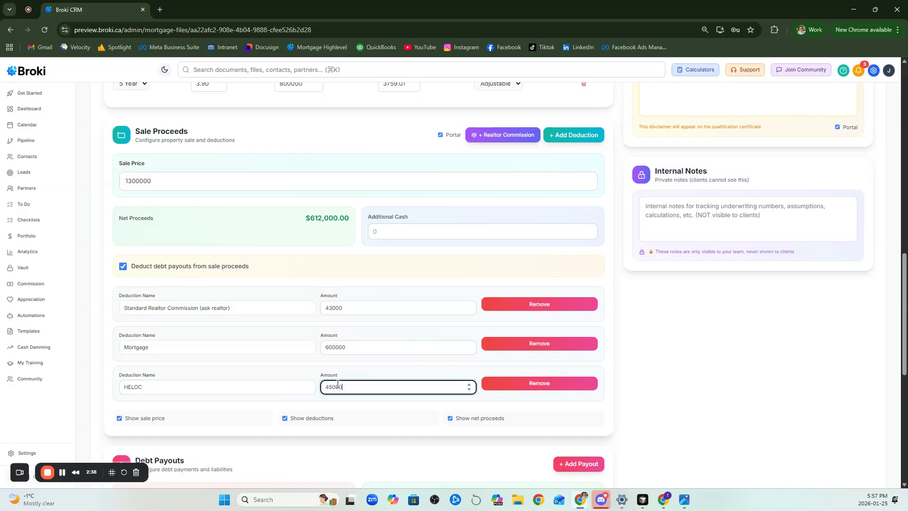
{"action": "left_click", "coordinate": [340, 369]}
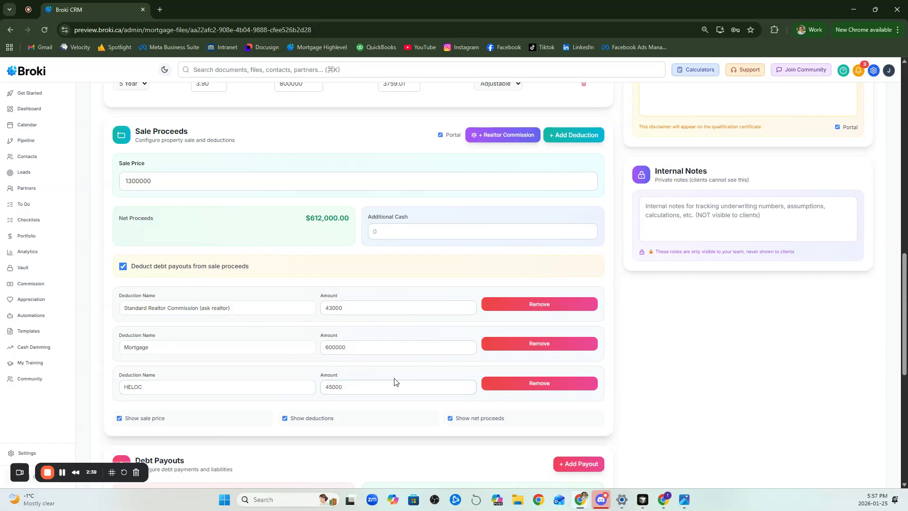
Add a sale proceeds deduction named PTT from new home with an amount of 18000
{"action": "left_click", "coordinate": [573, 135]}
{"action": "left_click", "coordinate": [256, 424]}
{"action": "key", "text": "ctrl+a"}
{"action": "type", "text": "P"}
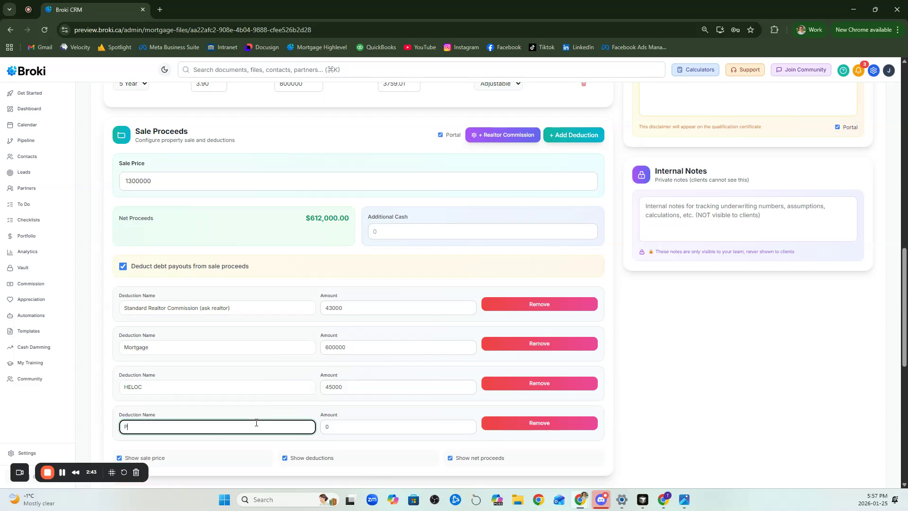
{"action": "type", "text": "TT from new home"}
{"action": "key", "text": "Tab"}
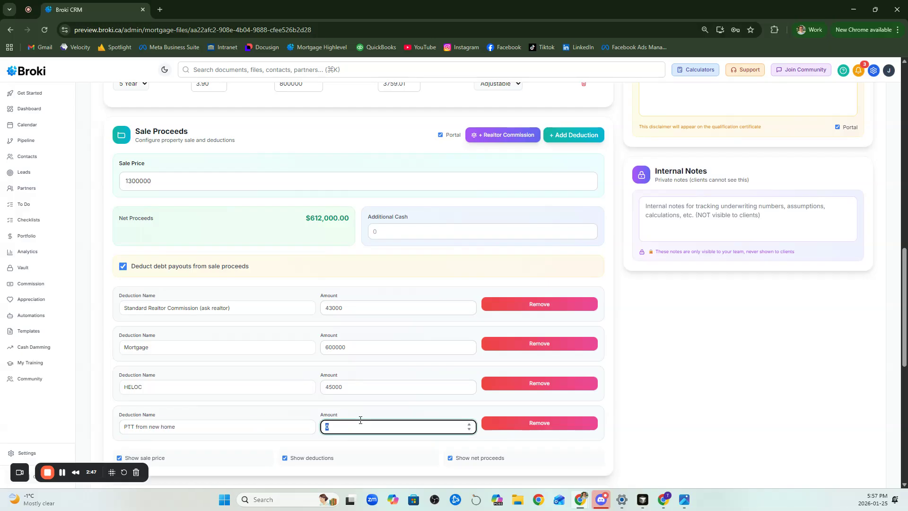
{"action": "type", "text": "18000"}
Review the proceeds summary, especially the amount available for the down payment
{"action": "scroll", "coordinate": [641, 357], "scroll_direction": "up", "scroll_amount": 7}
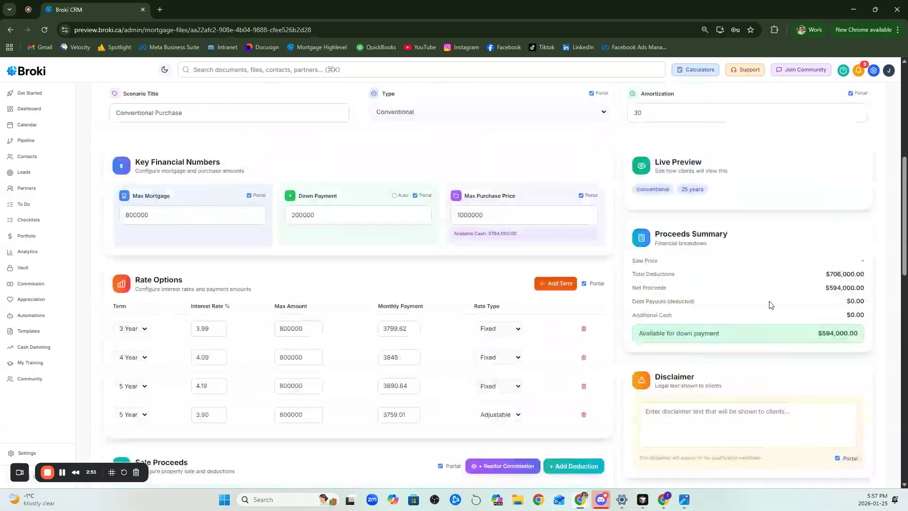
{"action": "left_click_drag", "start_coordinate": [658, 225], "coordinate": [860, 339]}
{"action": "left_click", "coordinate": [841, 341]}
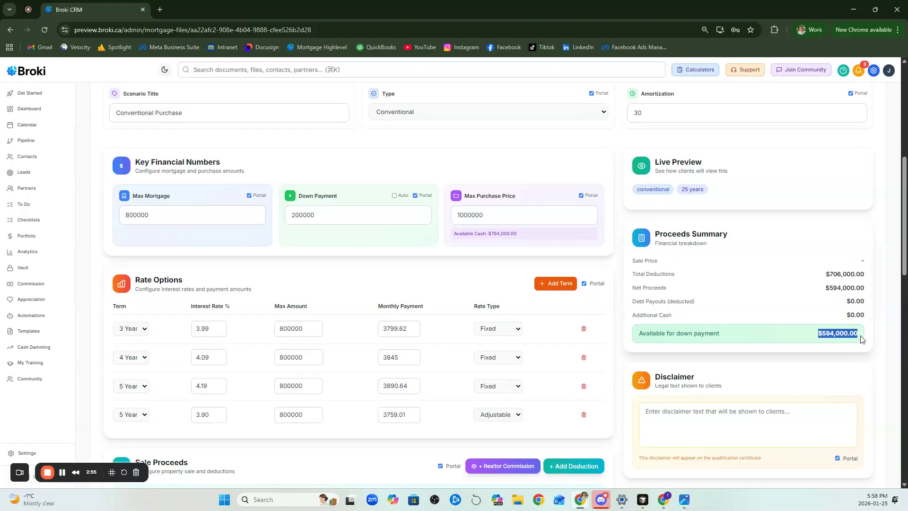
Add three blank entries to the scenario's debt payouts
{"action": "scroll", "coordinate": [844, 337], "scroll_direction": "down", "scroll_amount": 10}
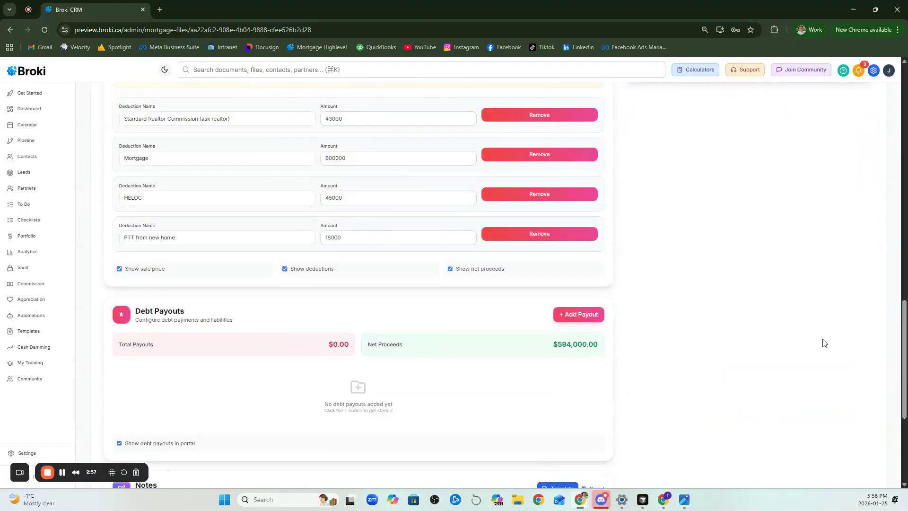
{"action": "left_click", "coordinate": [576, 315]}
{"action": "left_click", "coordinate": [576, 315]}
{"action": "left_click", "coordinate": [576, 315]}
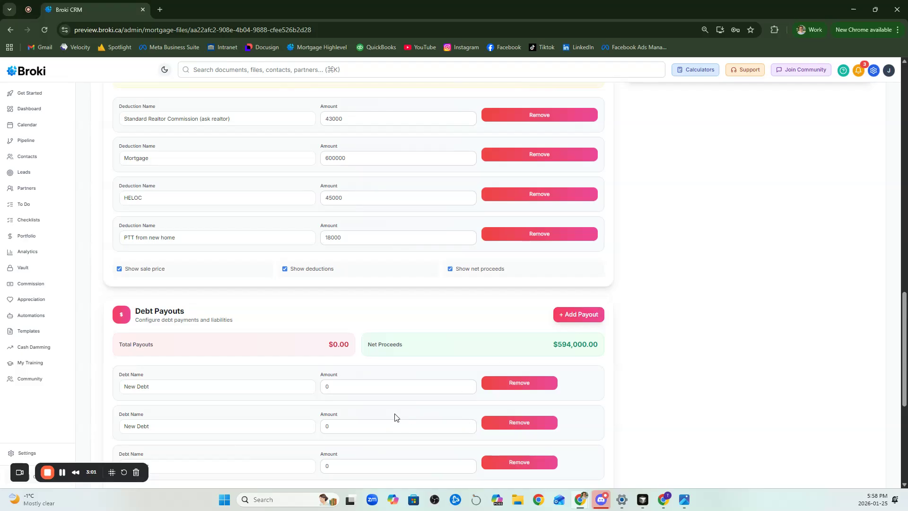
Remove the first blank entry from the debt payouts
{"action": "scroll", "coordinate": [515, 377], "scroll_direction": "up", "scroll_amount": 8}
{"action": "scroll", "coordinate": [820, 220], "scroll_direction": "down", "scroll_amount": 4}
{"action": "scroll", "coordinate": [320, 324], "scroll_direction": "down", "scroll_amount": 5}
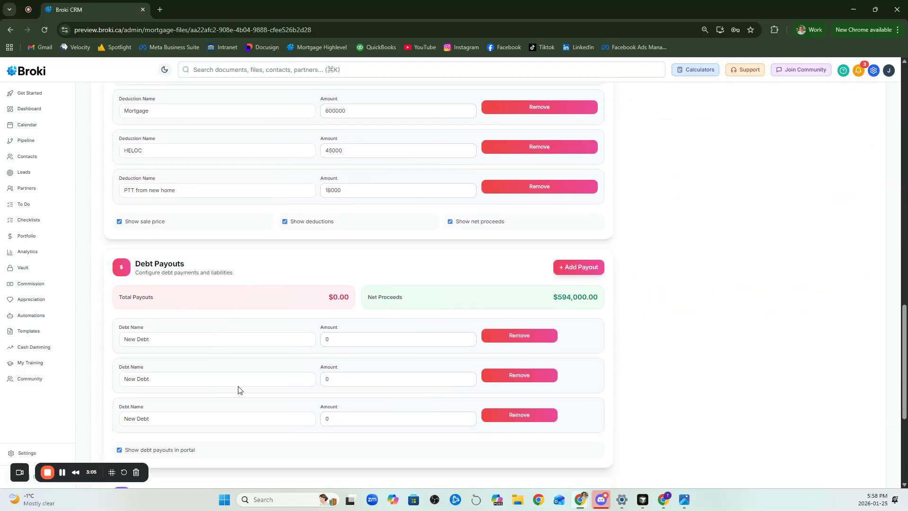
{"action": "left_click", "coordinate": [518, 336]}
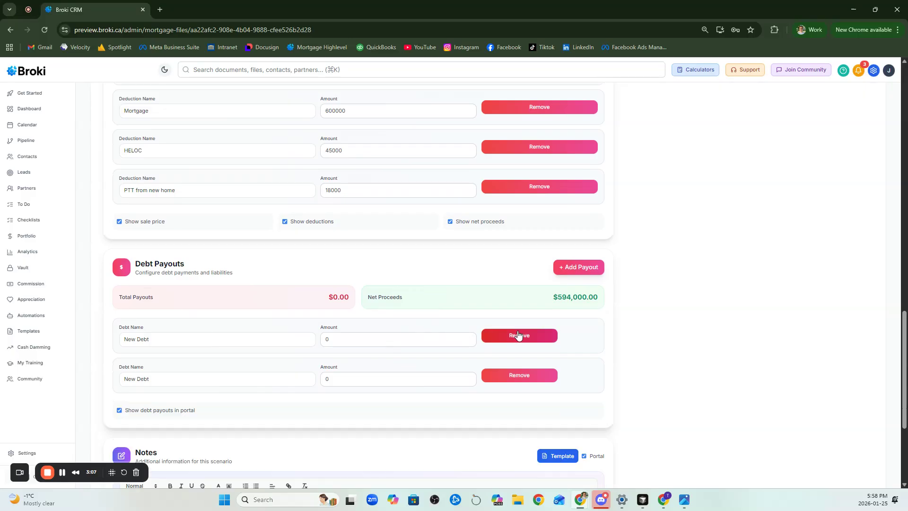
Remove the two remaining blank entries from the scenario's debt payouts
{"action": "left_click", "coordinate": [519, 336]}
{"action": "left_click", "coordinate": [518, 335]}
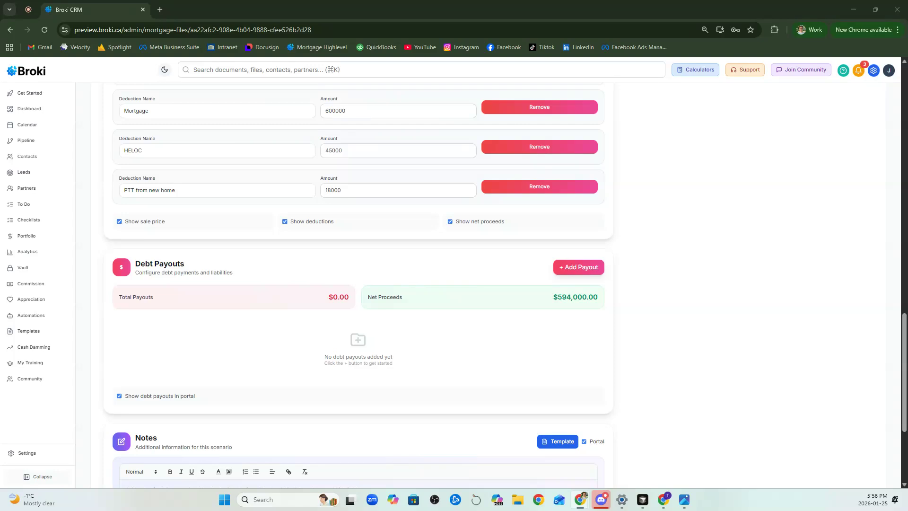
Paste the prepared Pre-Approval Breakdown text, with closing costs and important details, into the scenario's notes
{"action": "scroll", "coordinate": [492, 398], "scroll_direction": "down", "scroll_amount": 4}
{"action": "left_click", "coordinate": [215, 345]}
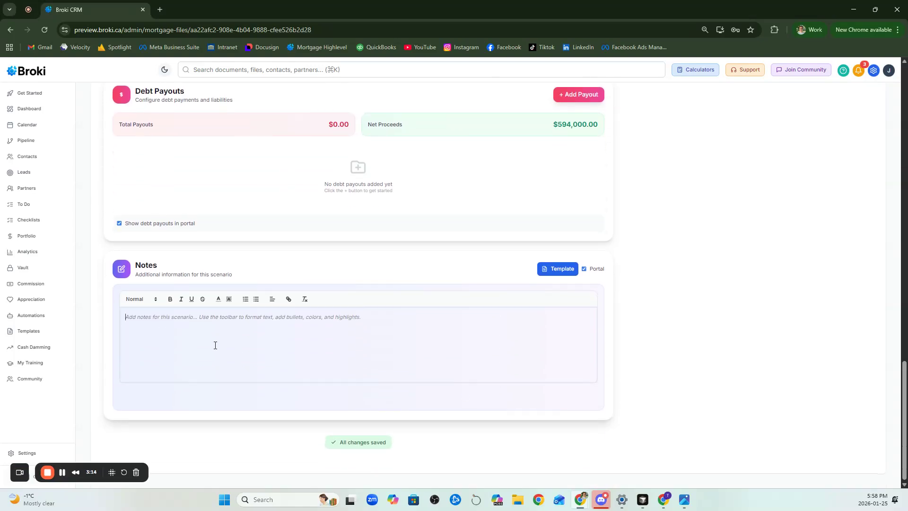
{"action": "key", "text": "ctrl+v"}
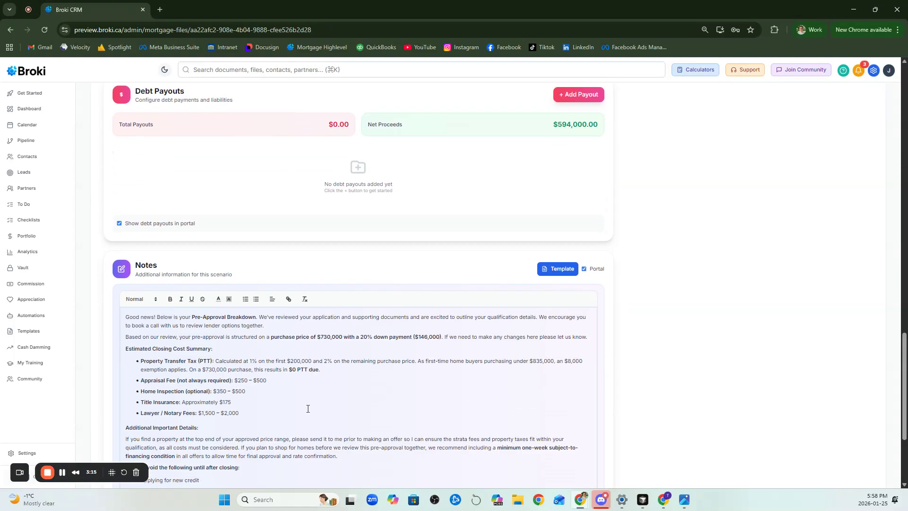
{"action": "scroll", "coordinate": [307, 408], "scroll_direction": "down", "scroll_amount": 2}
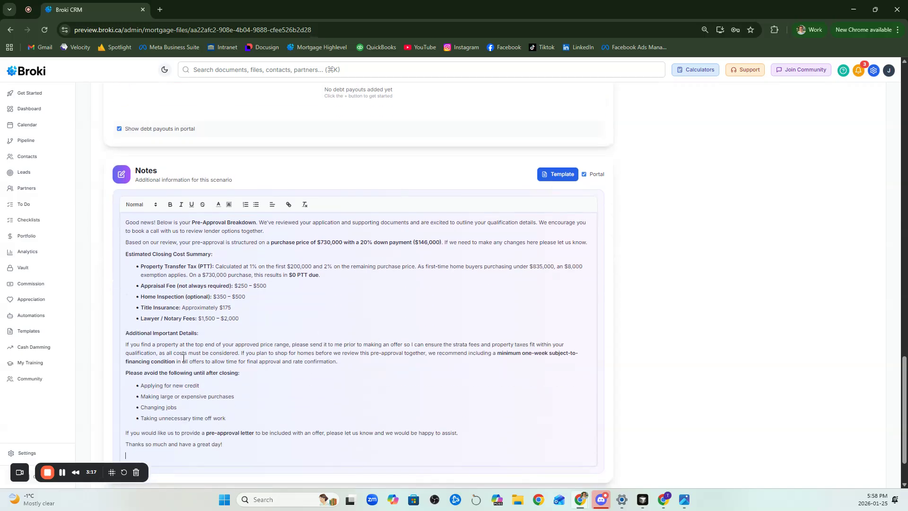
{"action": "scroll", "coordinate": [314, 318], "scroll_direction": "up", "scroll_amount": 2}
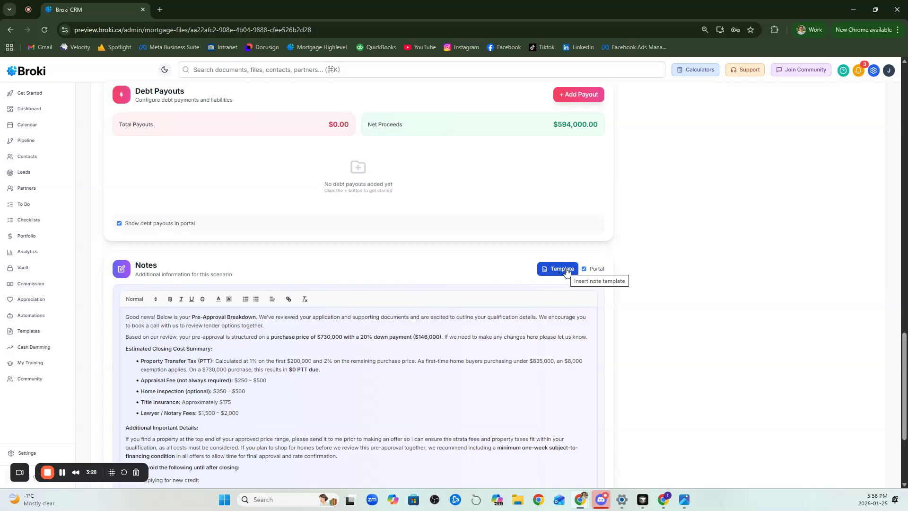
{"action": "scroll", "coordinate": [566, 270], "scroll_direction": "down", "scroll_amount": 1}
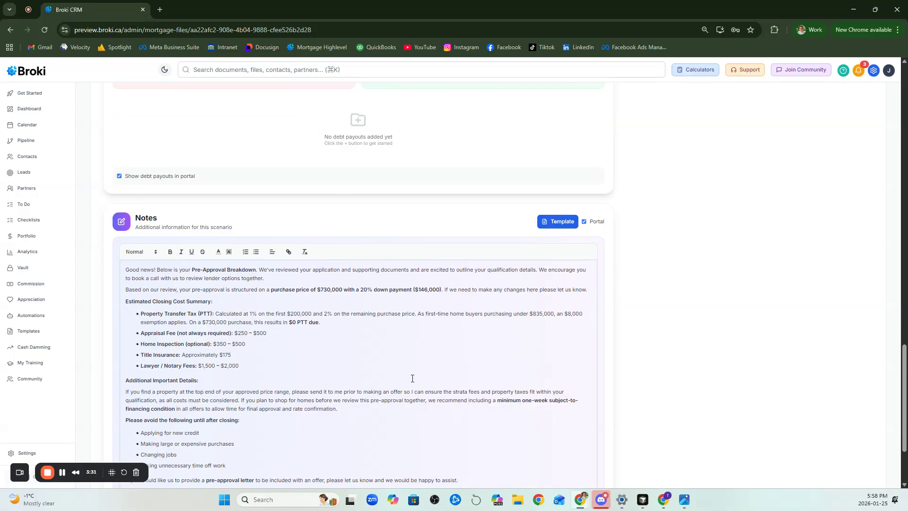
Save the scenario changes and publish the Conventional Purchase scenario
{"action": "scroll", "coordinate": [514, 402], "scroll_direction": "up", "scroll_amount": 15}
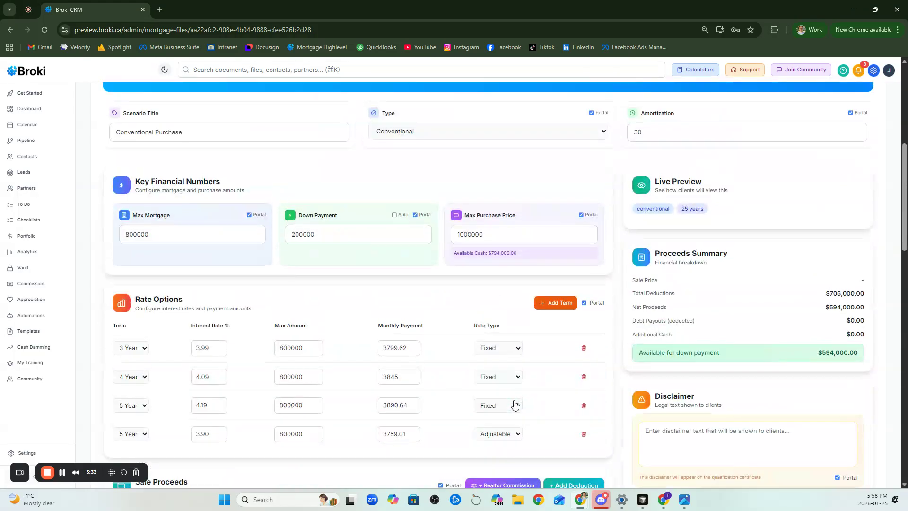
{"action": "scroll", "coordinate": [515, 404], "scroll_direction": "up", "scroll_amount": 2}
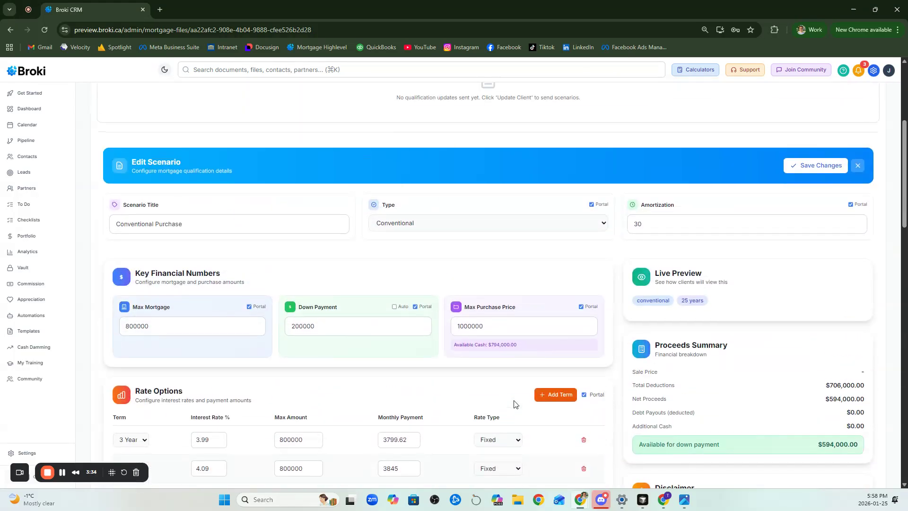
{"action": "left_click", "coordinate": [811, 166]}
{"action": "scroll", "coordinate": [500, 359], "scroll_direction": "up", "scroll_amount": 5}
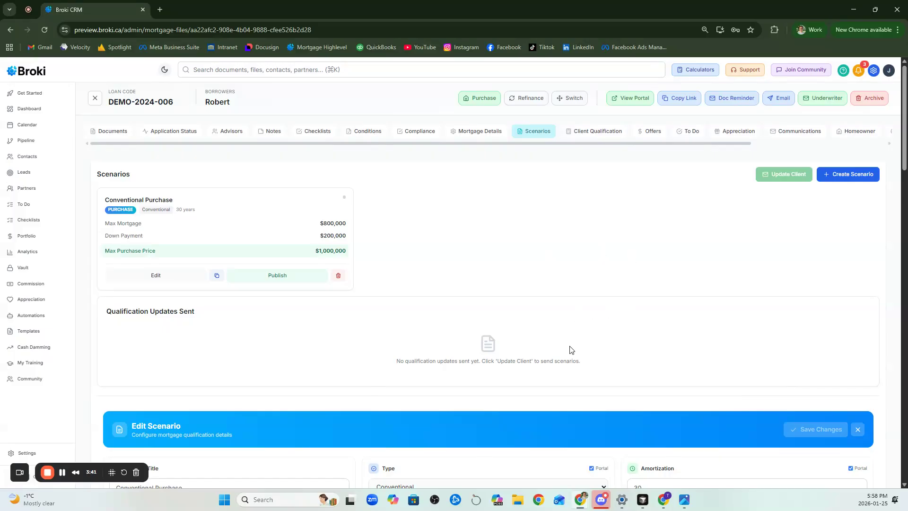
{"action": "left_click", "coordinate": [282, 275]}
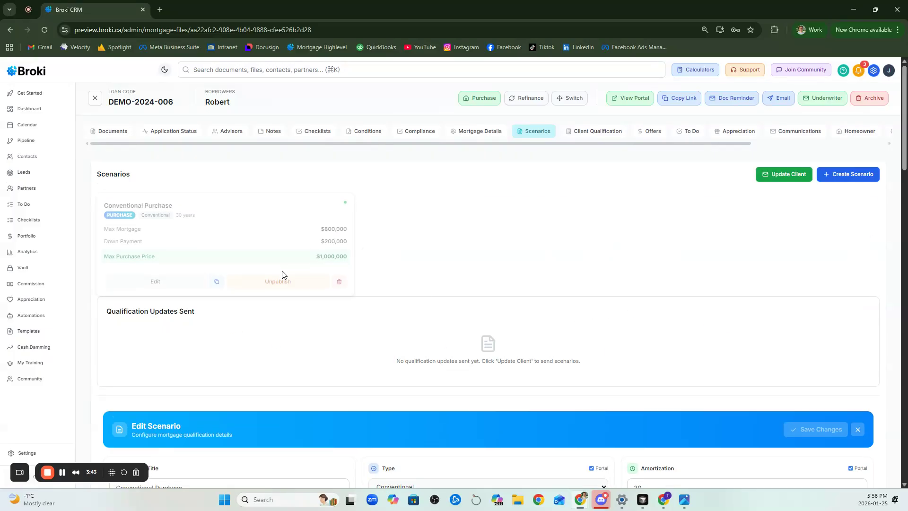
Open the qualification update email for the client and review its recipients, message options and preview
{"action": "left_click", "coordinate": [777, 175]}
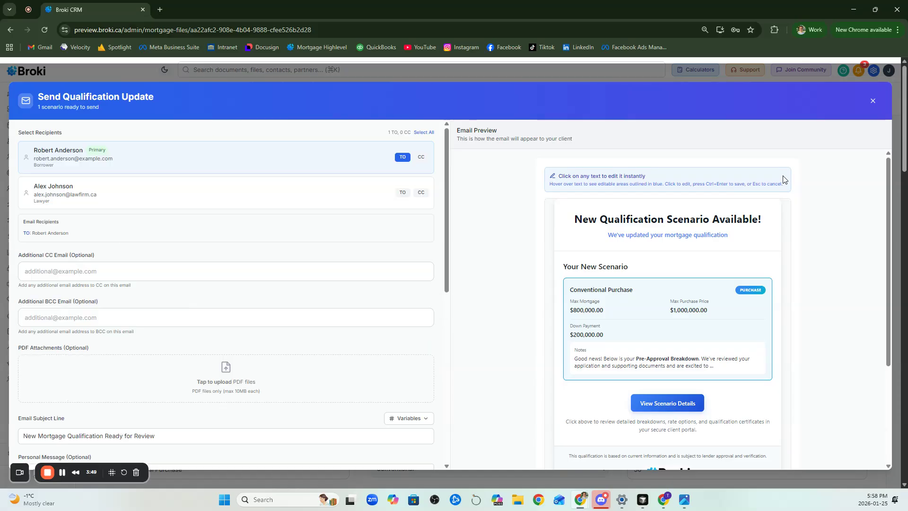
{"action": "scroll", "coordinate": [706, 240], "scroll_direction": "down", "scroll_amount": 1}
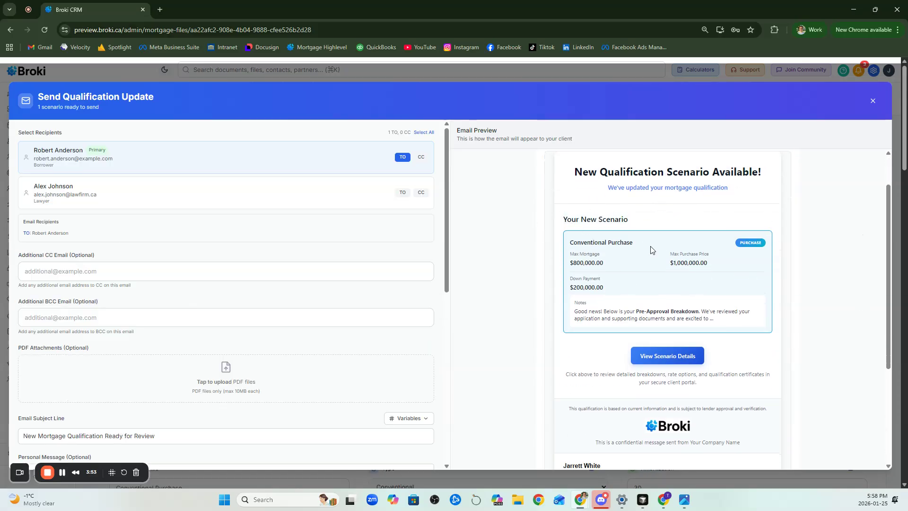
{"action": "scroll", "coordinate": [614, 255], "scroll_direction": "down", "scroll_amount": 1}
{"action": "triple_click", "coordinate": [652, 316]}
{"action": "left_click", "coordinate": [652, 316]}
{"action": "scroll", "coordinate": [335, 378], "scroll_direction": "down", "scroll_amount": 5}
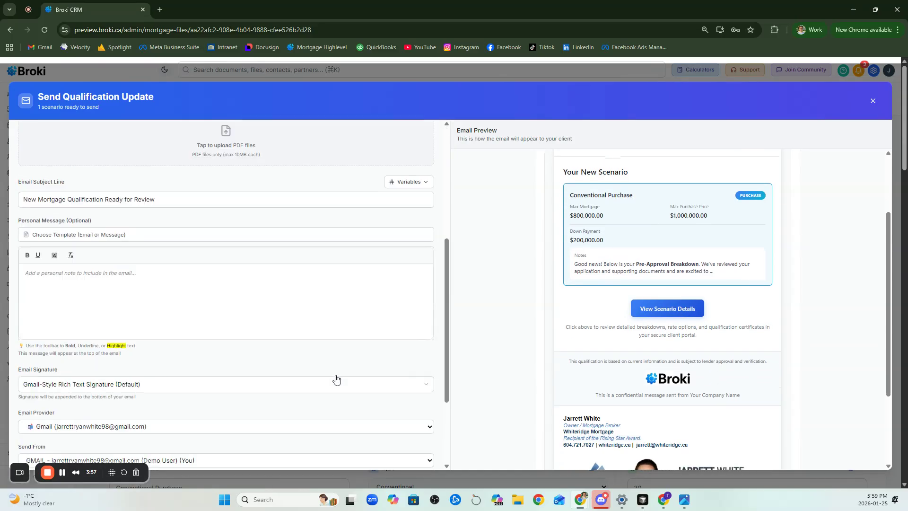
{"action": "scroll", "coordinate": [757, 271], "scroll_direction": "up", "scroll_amount": 2}
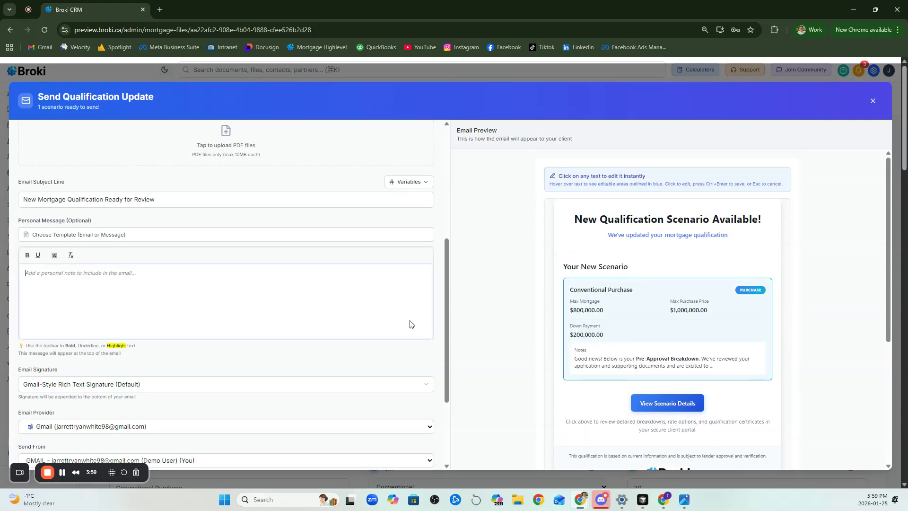
Enter "test" as the personal message of the qualification update email
{"action": "left_click", "coordinate": [279, 312]}
{"action": "type", "text": "test he"}
{"action": "key", "text": "BackSpace"}
{"action": "key", "text": "BackSpace"}
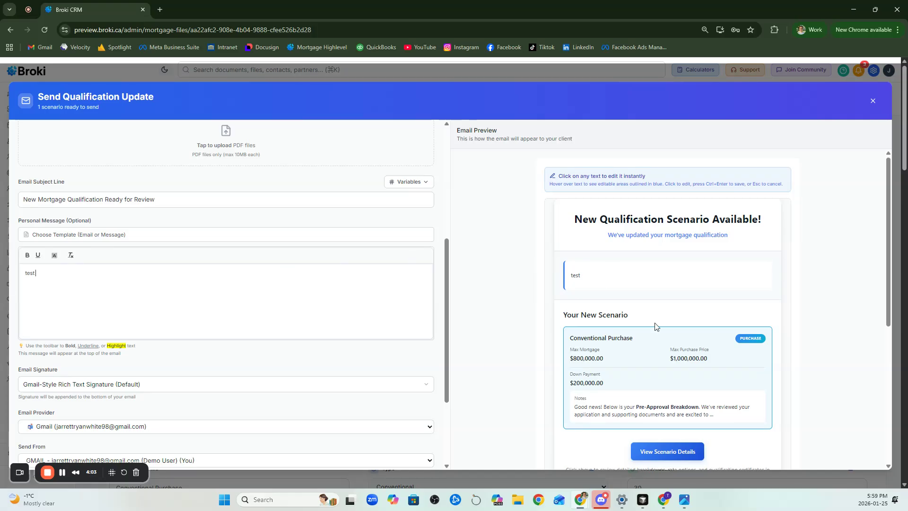
Review the qualification update's subject, attachment options and email preview, and close it without sending
{"action": "right_click", "coordinate": [199, 240]}
{"action": "left_click", "coordinate": [165, 256]}
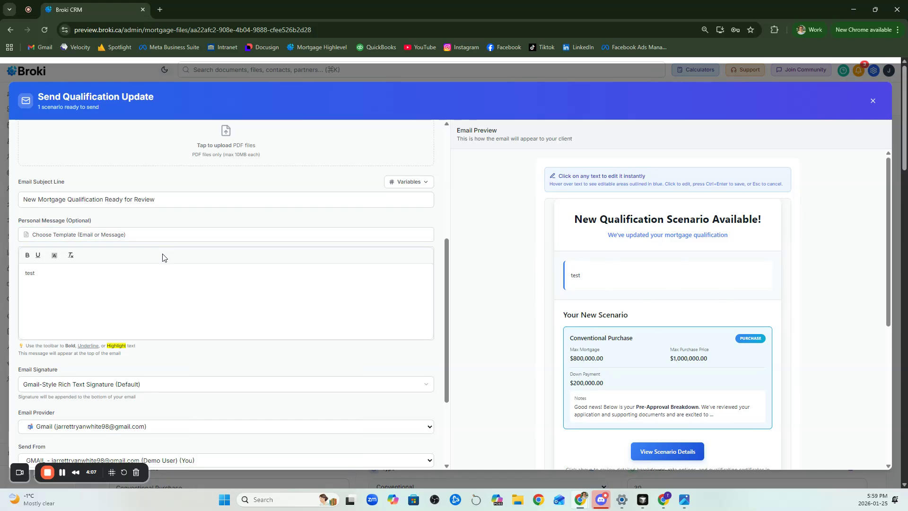
{"action": "scroll", "coordinate": [164, 243], "scroll_direction": "down", "scroll_amount": 1}
{"action": "scroll", "coordinate": [163, 242], "scroll_direction": "up", "scroll_amount": 3}
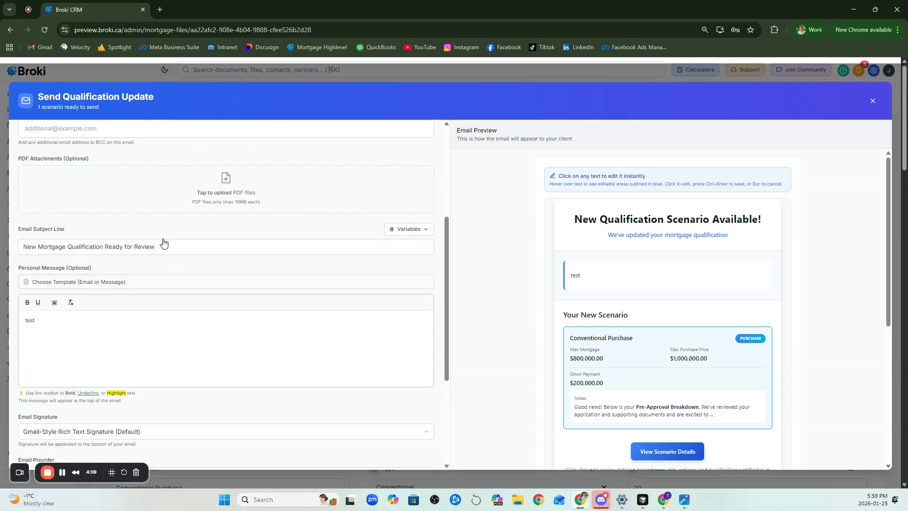
{"action": "scroll", "coordinate": [698, 293], "scroll_direction": "down", "scroll_amount": 2}
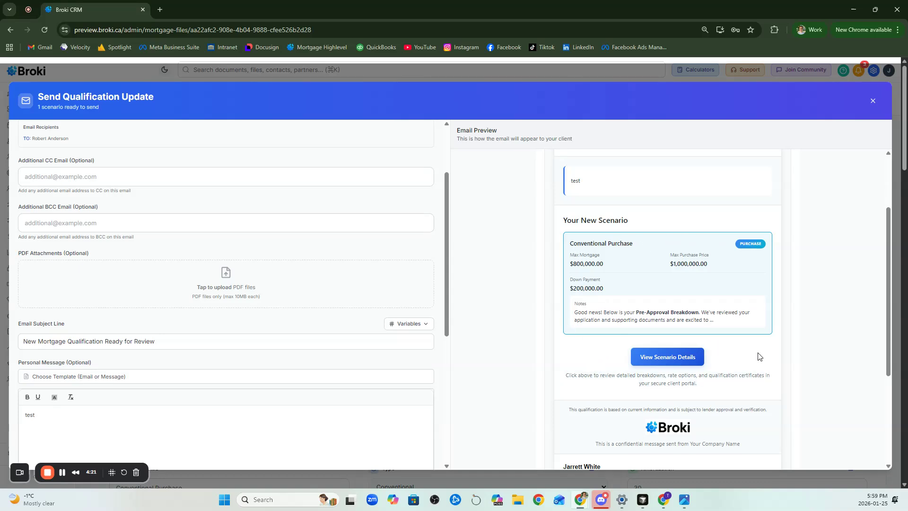
{"action": "scroll", "coordinate": [759, 350], "scroll_direction": "up", "scroll_amount": 2}
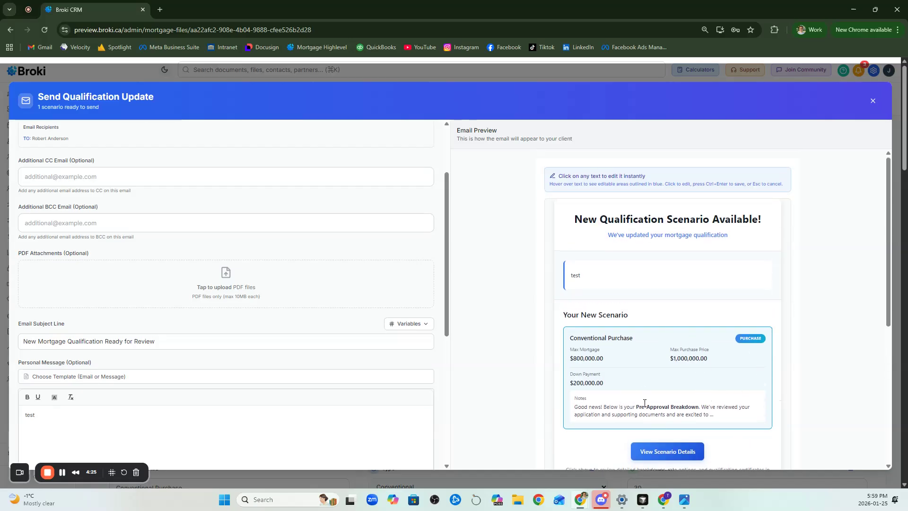
{"action": "left_click", "coordinate": [874, 101]}
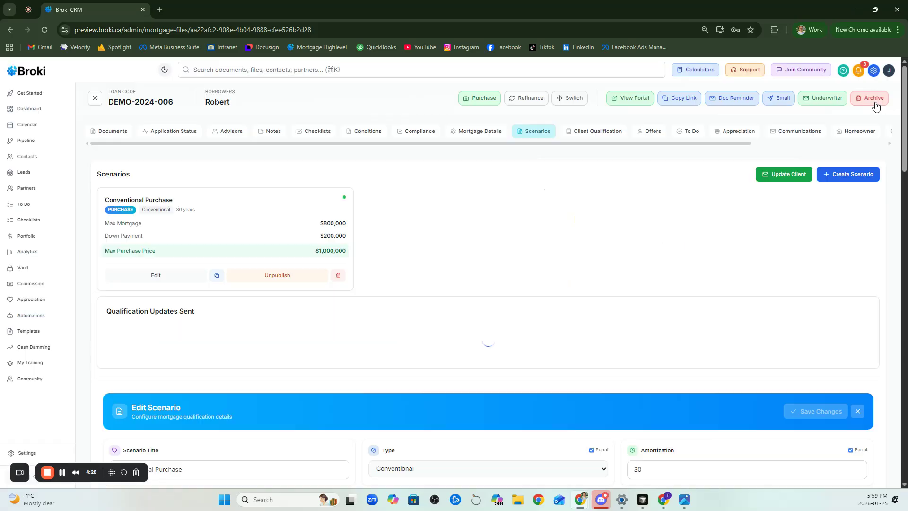
Open the client portal and view the published scenario card in its Scenarios section
{"action": "left_click", "coordinate": [635, 100]}
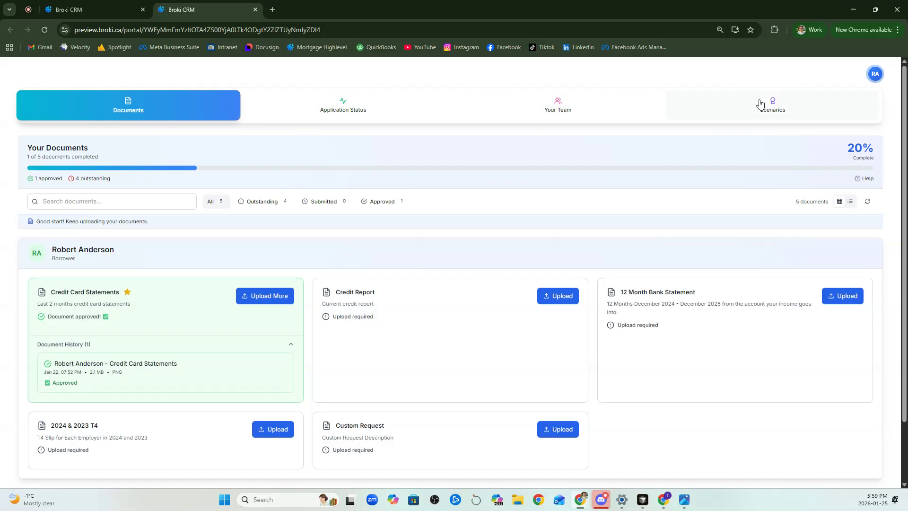
{"action": "left_click", "coordinate": [772, 116]}
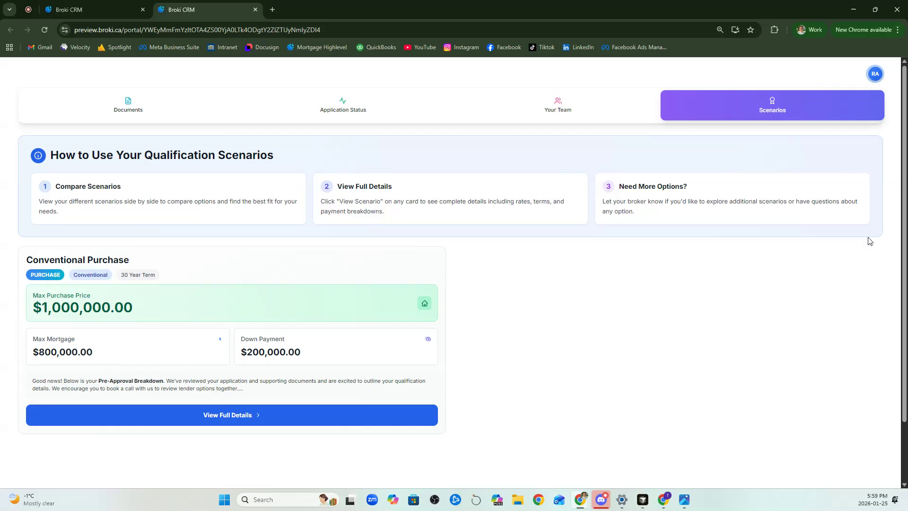
{"action": "scroll", "coordinate": [560, 292], "scroll_direction": "down", "scroll_amount": 2}
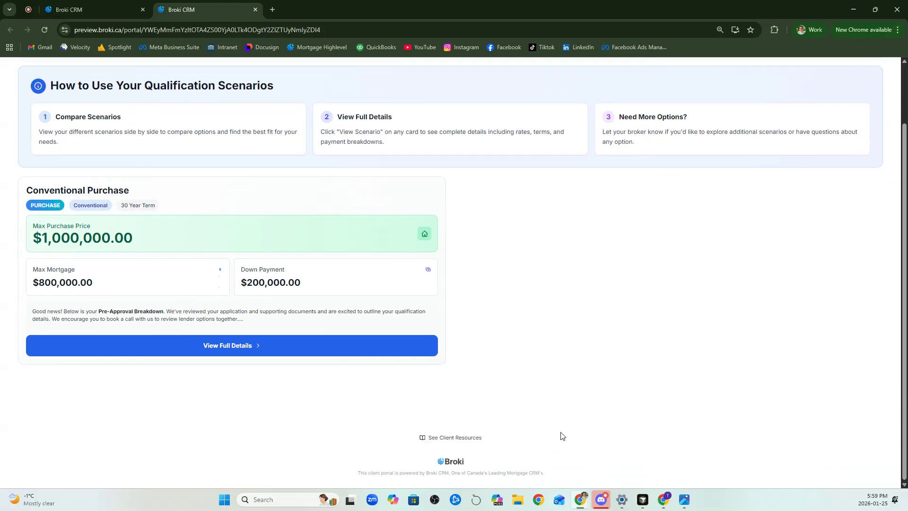
{"action": "scroll", "coordinate": [581, 428], "scroll_direction": "up", "scroll_amount": 2}
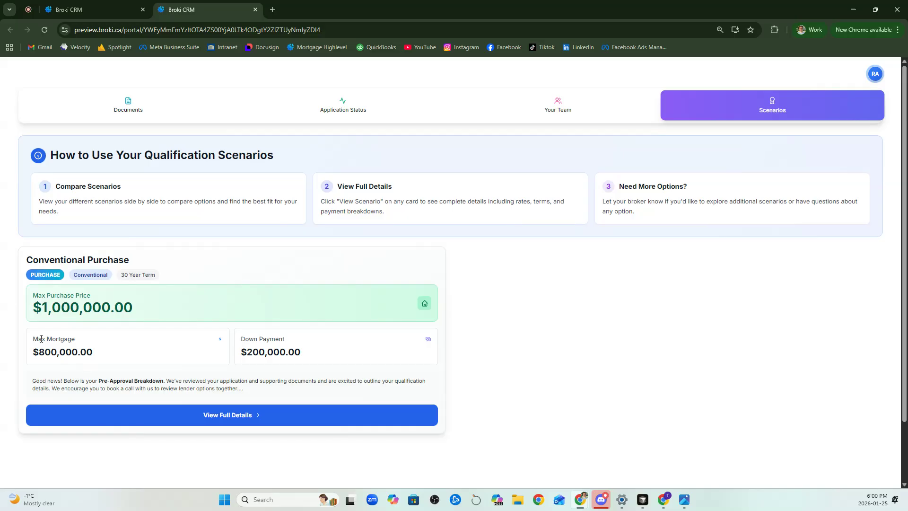
Open the Conventional Purchase scenario's full details and review the notes, financial summary and rate options
{"action": "left_click", "coordinate": [246, 419]}
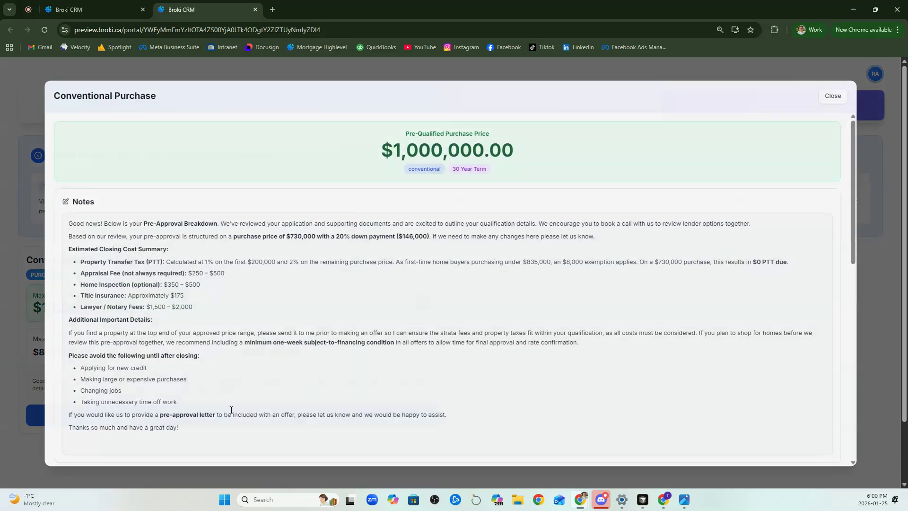
{"action": "scroll", "coordinate": [124, 226], "scroll_direction": "down", "scroll_amount": 3}
{"action": "scroll", "coordinate": [133, 297], "scroll_direction": "up", "scroll_amount": 2}
{"action": "scroll", "coordinate": [138, 301], "scroll_direction": "down", "scroll_amount": 4}
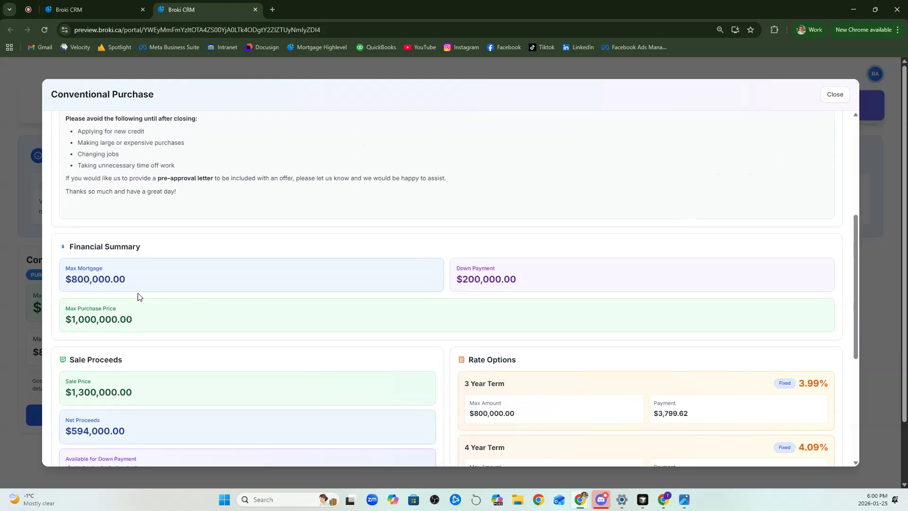
{"action": "scroll", "coordinate": [499, 345], "scroll_direction": "down", "scroll_amount": 2}
{"action": "scroll", "coordinate": [640, 369], "scroll_direction": "down", "scroll_amount": 1}
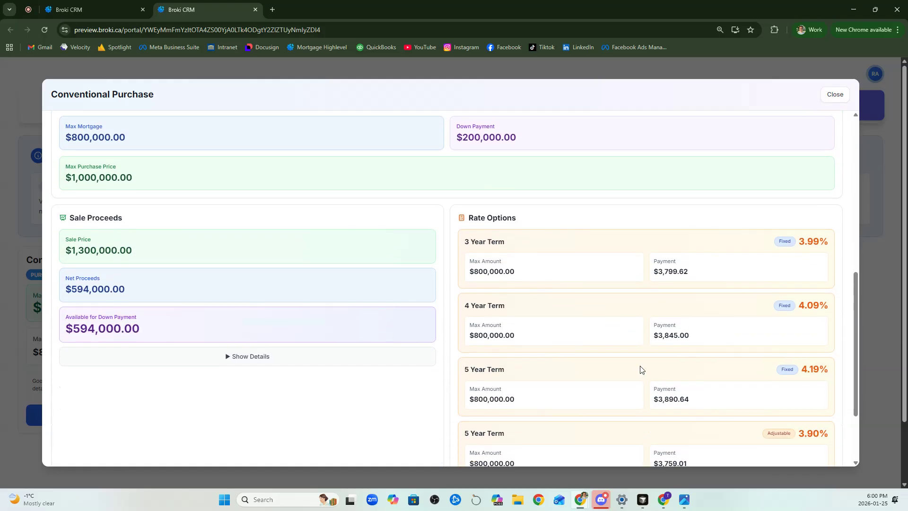
Expand the sale proceeds details and examine the deductions and the amount available for down payment
{"action": "left_click", "coordinate": [261, 357]}
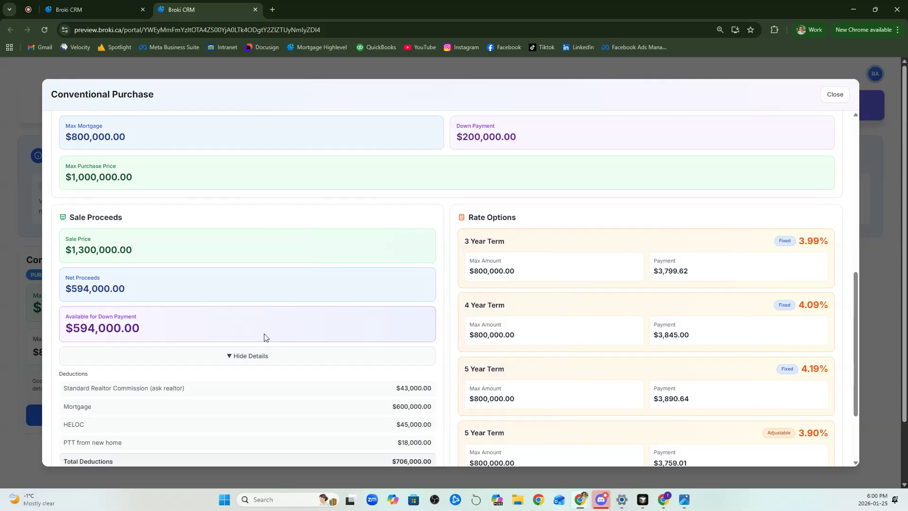
{"action": "scroll", "coordinate": [259, 284], "scroll_direction": "down", "scroll_amount": 1}
{"action": "left_click_drag", "start_coordinate": [371, 420], "coordinate": [435, 419]}
{"action": "left_click_drag", "start_coordinate": [162, 280], "coordinate": [66, 280]}
{"action": "scroll", "coordinate": [195, 318], "scroll_direction": "down", "scroll_amount": 1}
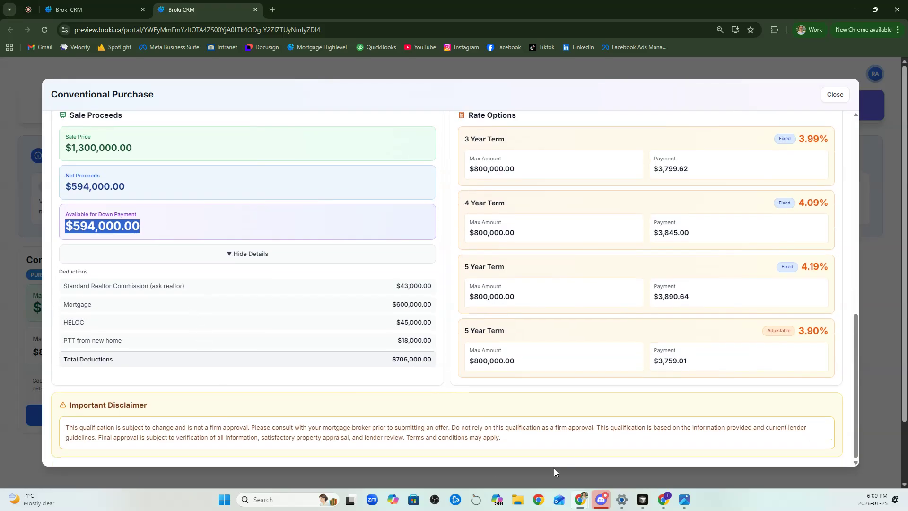
Read the important disclaimer at the end of the scenario details and close the details
{"action": "left_click_drag", "start_coordinate": [67, 431], "coordinate": [502, 445]}
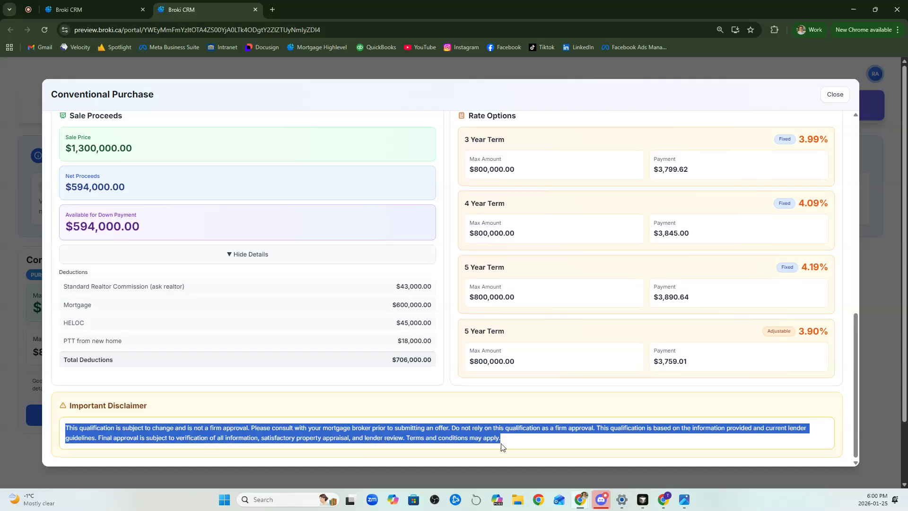
{"action": "left_click", "coordinate": [503, 447]}
{"action": "scroll", "coordinate": [501, 447], "scroll_direction": "up", "scroll_amount": 7}
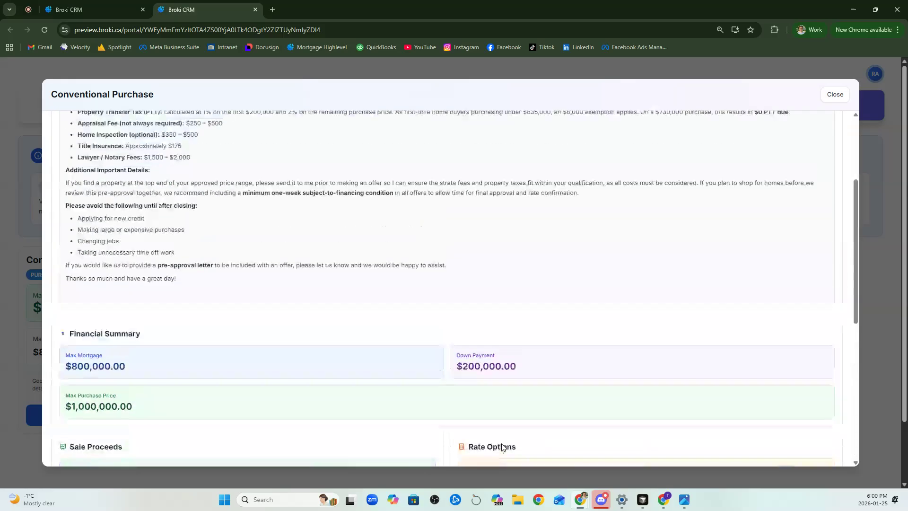
{"action": "left_click", "coordinate": [835, 94]}
Return to the broker's mortgage file and review the scenario's disclaimer and internal notes fields
{"action": "left_click", "coordinate": [71, 9]}
{"action": "scroll", "coordinate": [421, 257], "scroll_direction": "down", "scroll_amount": 8}
{"action": "scroll", "coordinate": [722, 282], "scroll_direction": "down", "scroll_amount": 3}
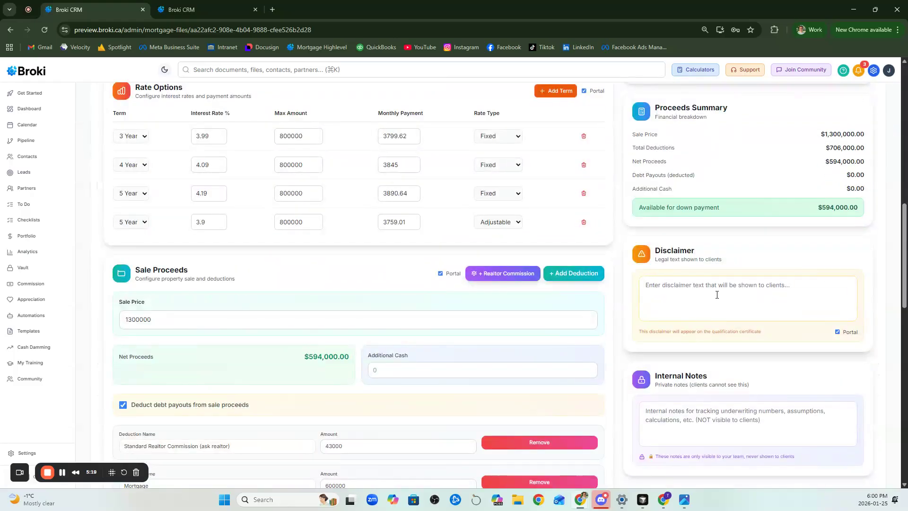
{"action": "left_click", "coordinate": [684, 403]}
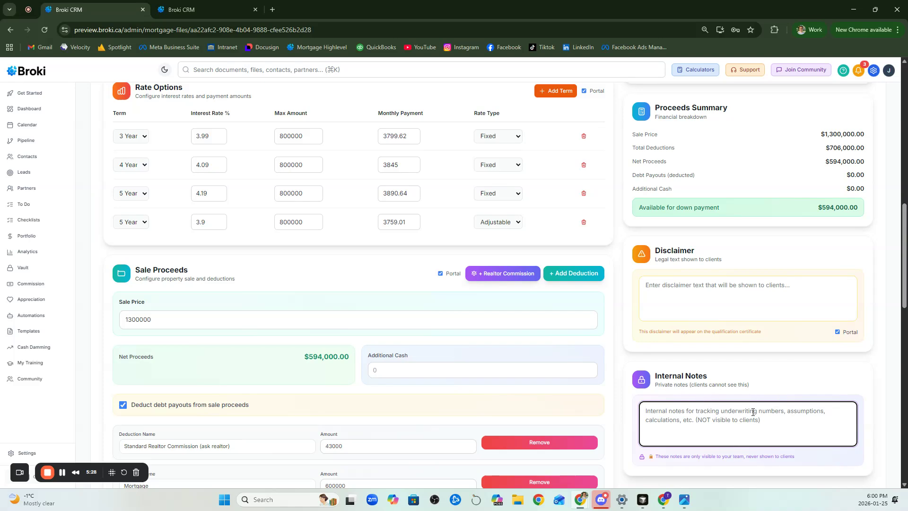
{"action": "scroll", "coordinate": [753, 412], "scroll_direction": "up", "scroll_amount": 1}
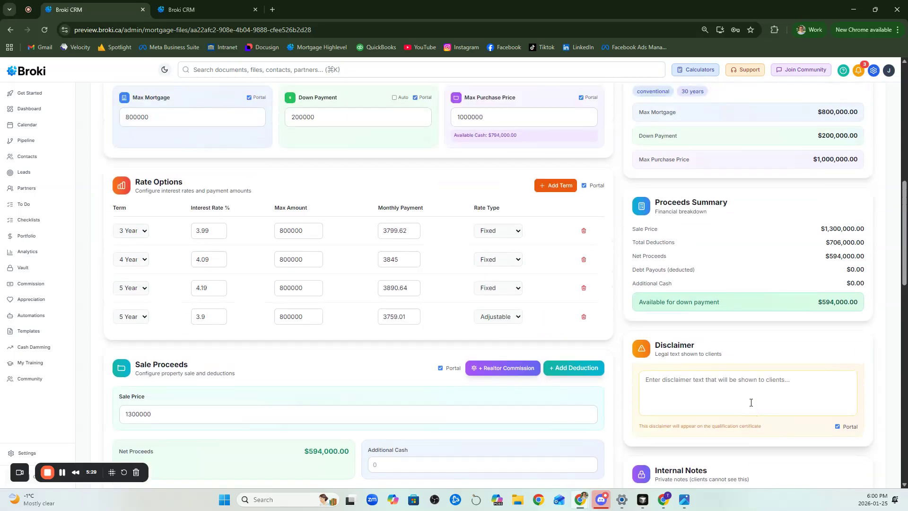
{"action": "scroll", "coordinate": [752, 411], "scroll_direction": "down", "scroll_amount": 6}
{"action": "scroll", "coordinate": [751, 420], "scroll_direction": "up", "scroll_amount": 9}
{"action": "scroll", "coordinate": [751, 425], "scroll_direction": "up", "scroll_amount": 8}
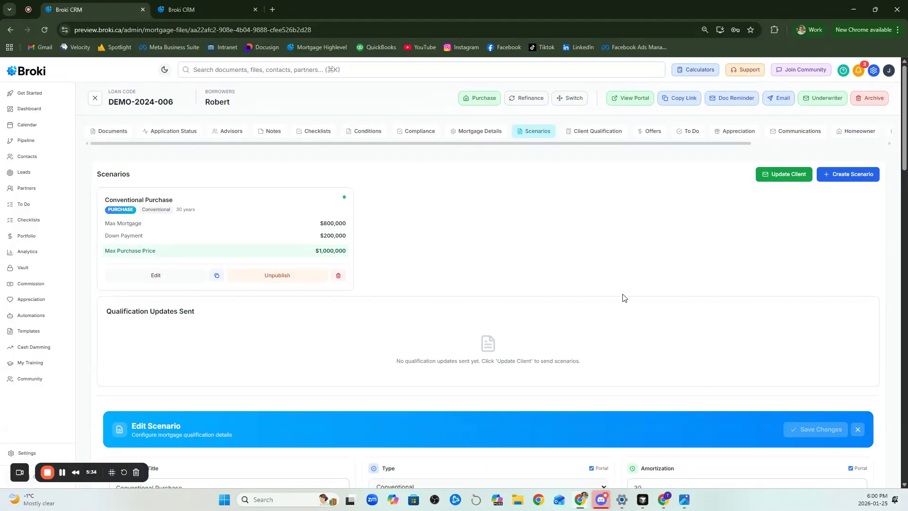